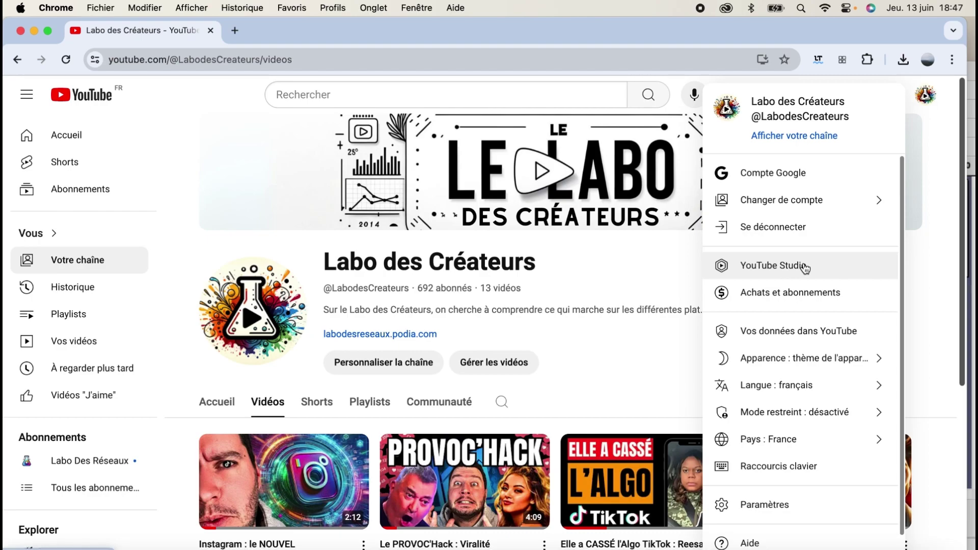
Open the channel's Revenus page in YouTube Studio and review the Souscriptions revenue share and the eligibility criteria
left_click(805, 267)
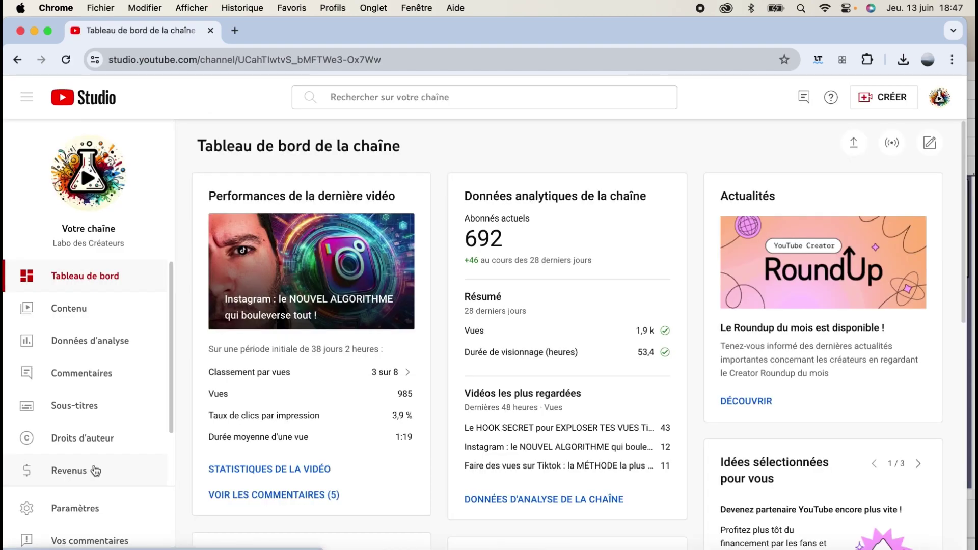
left_click(92, 473)
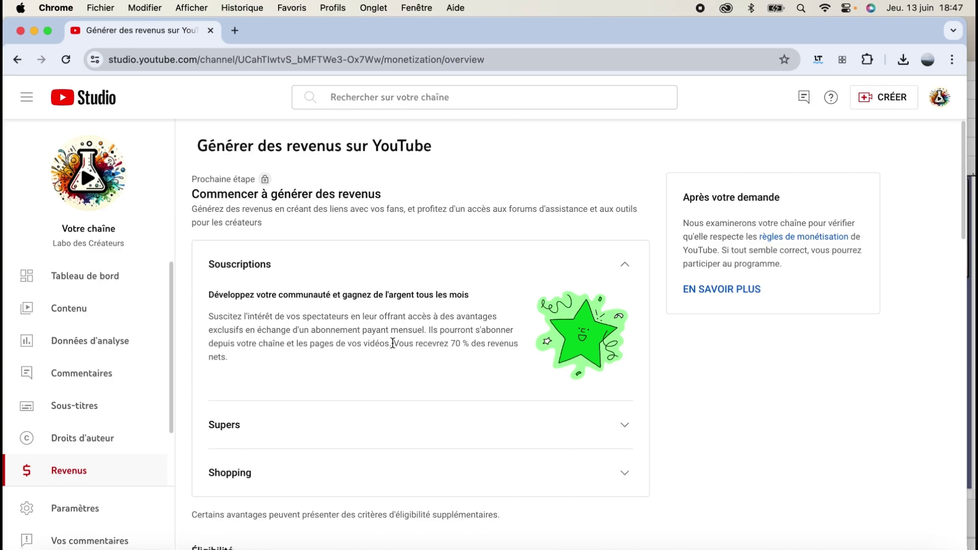
left_click_drag(392, 343, 426, 356)
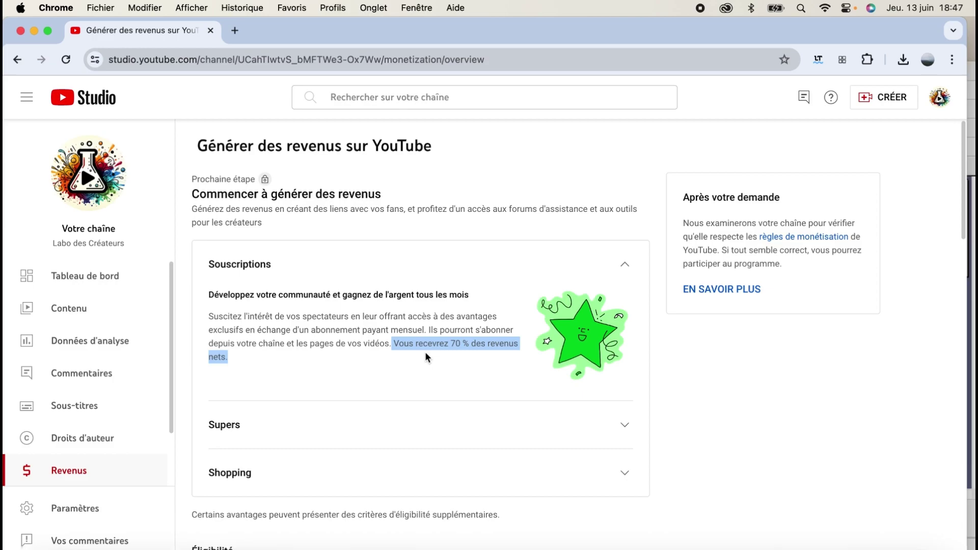
left_click(295, 359)
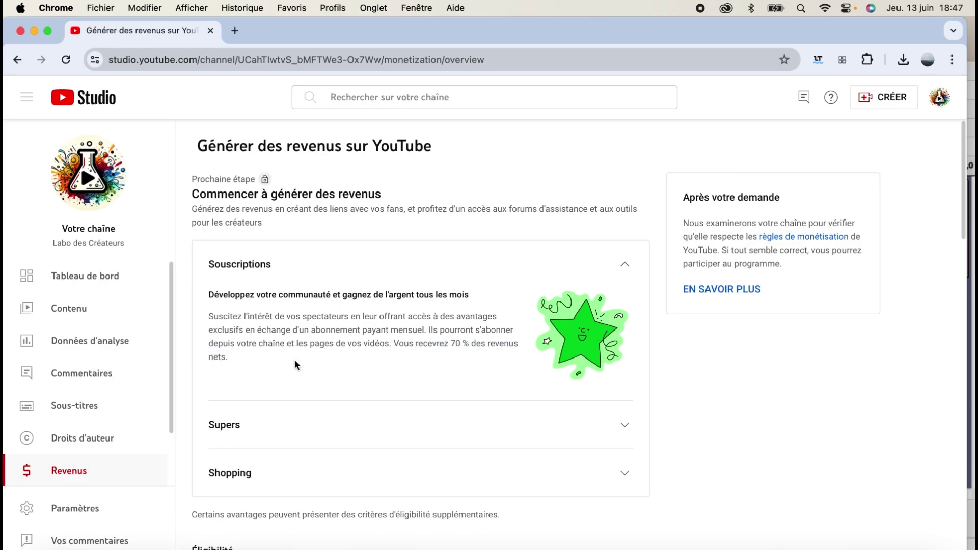
scroll(313, 251, "down", 8)
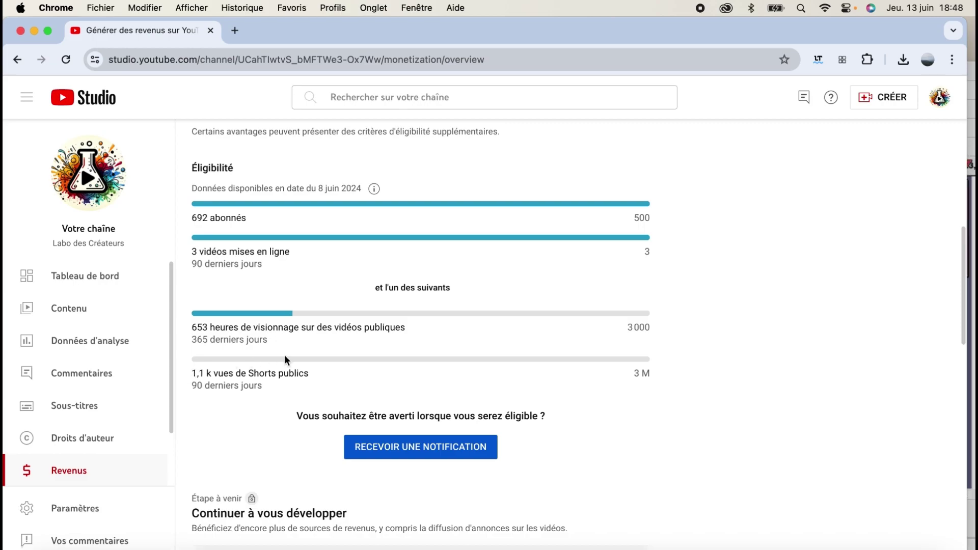
scroll(285, 355, "up", 2)
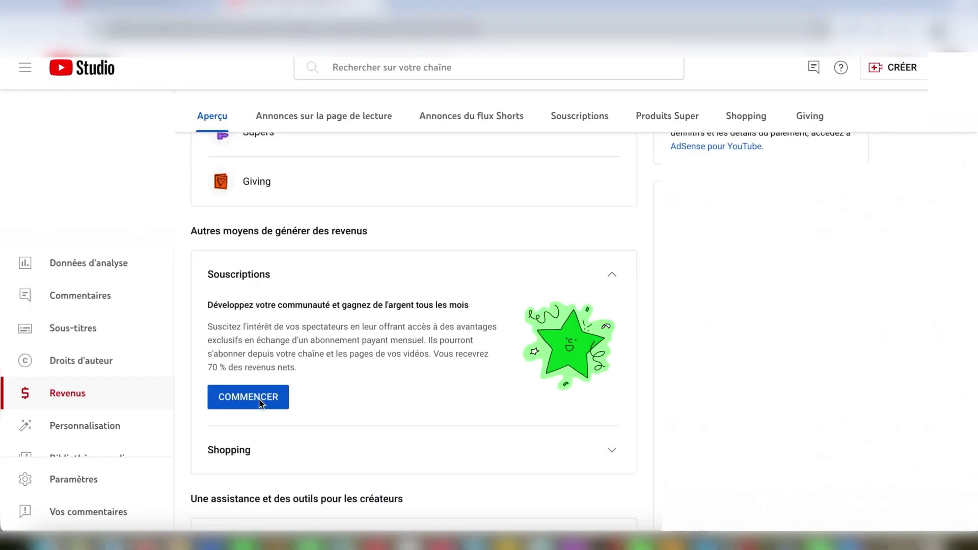
Start the Souscriptions setup and advance its introduction to the slide with examples from other creators
left_click(250, 397)
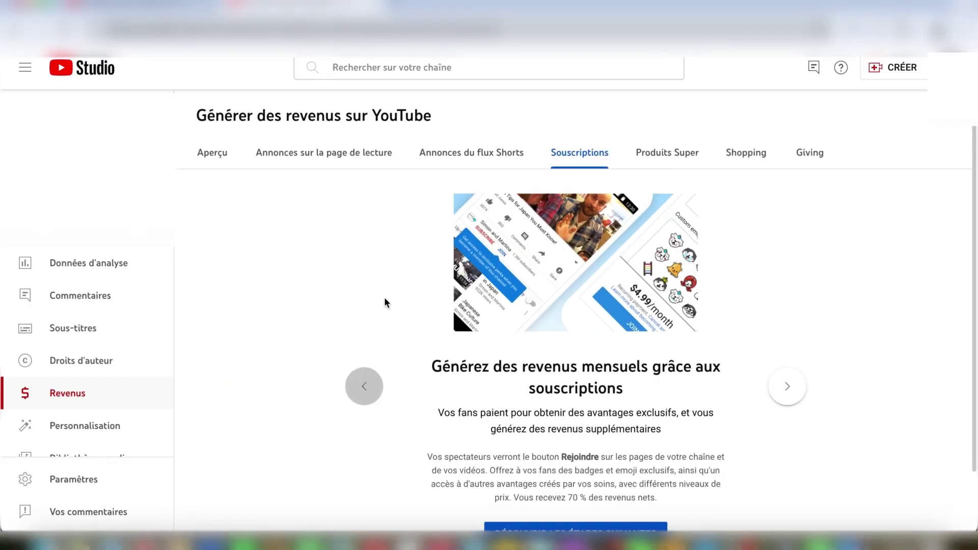
scroll(385, 302, "down", 2)
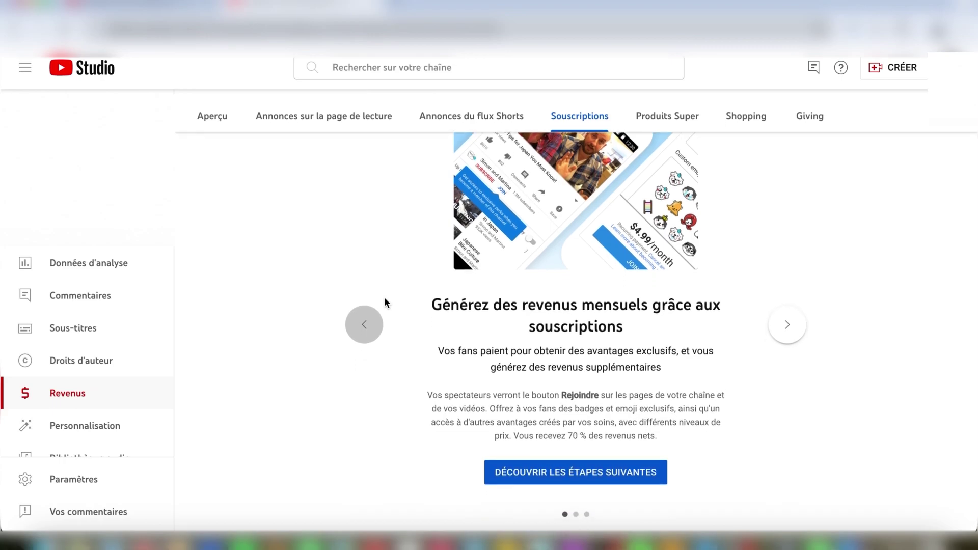
scroll(681, 328, "down", 1)
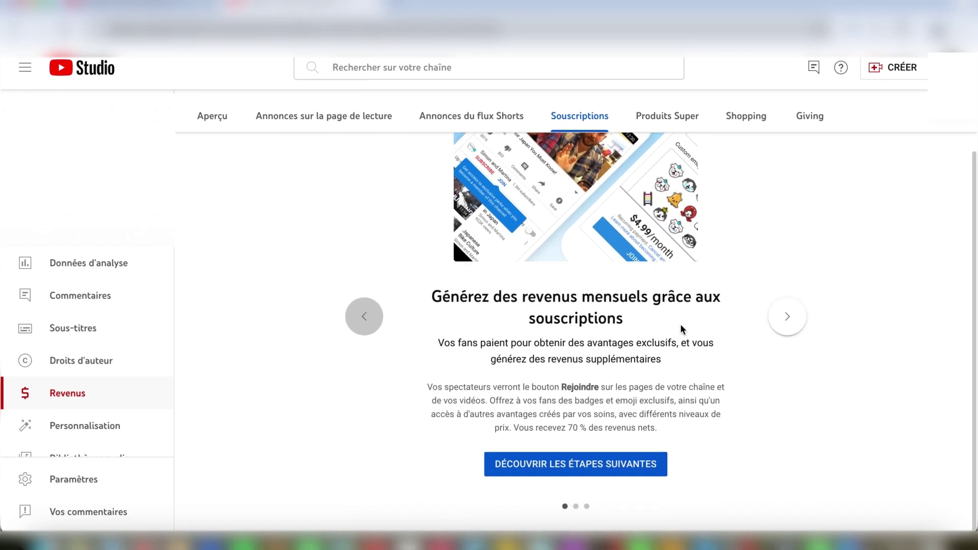
left_click(788, 321)
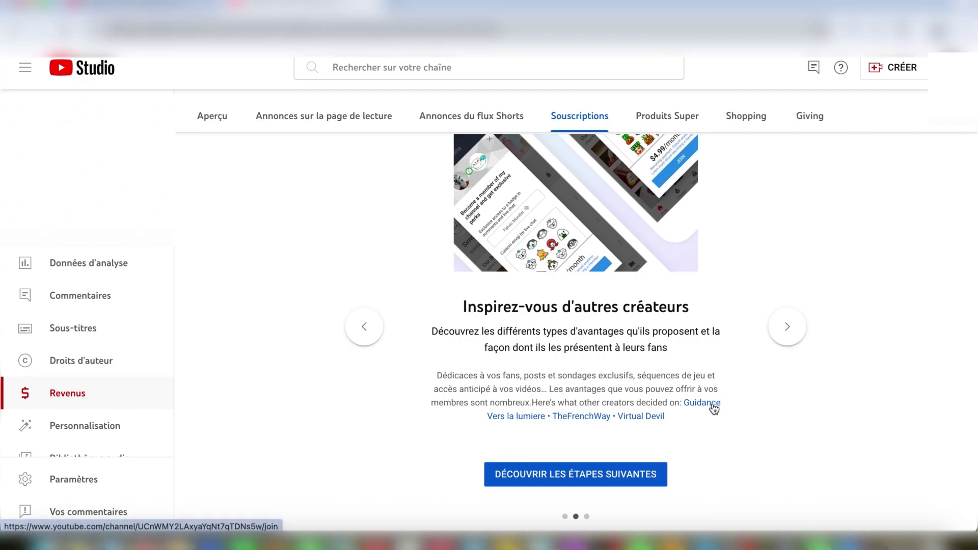
Open the Virtual Devil example channel and look over its membership section and members-only videos
left_click(632, 416)
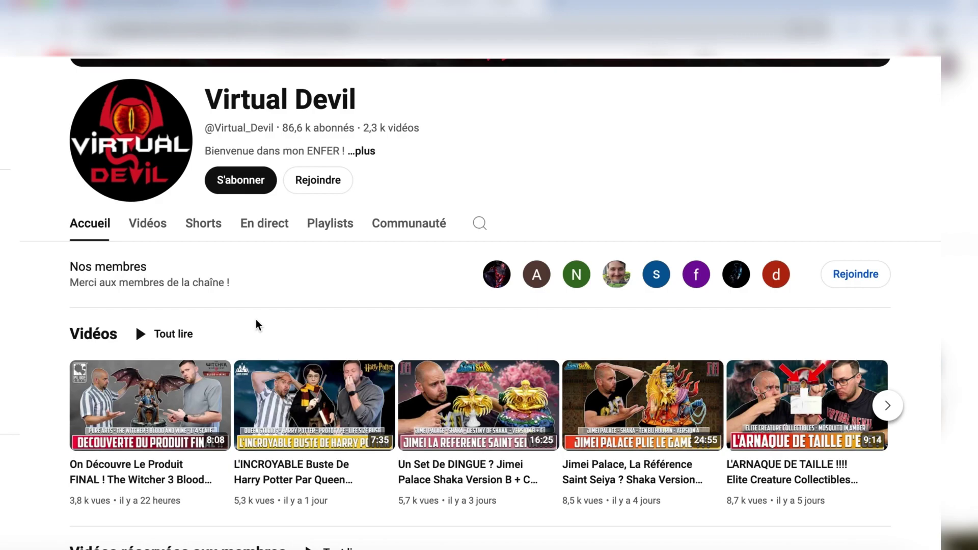
scroll(256, 319, "down", 5)
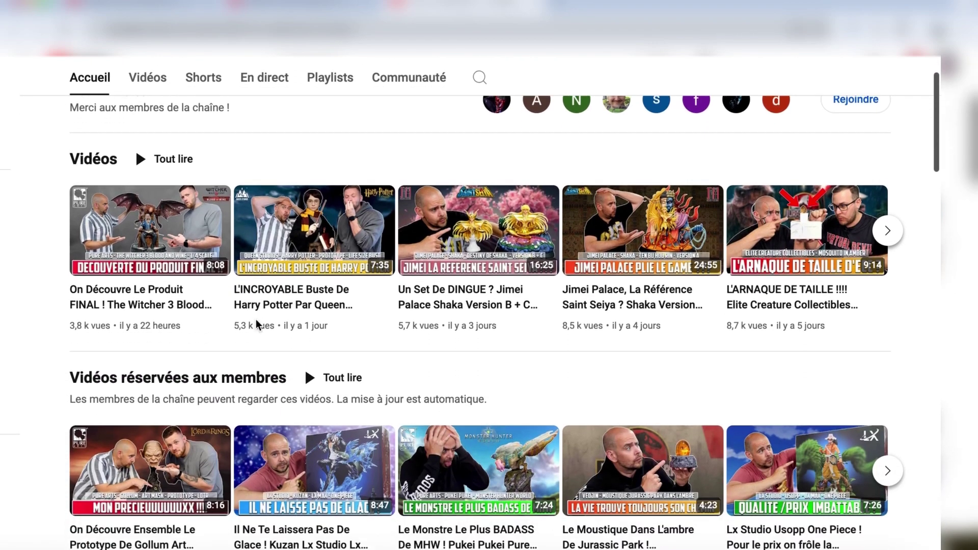
scroll(256, 319, "down", 1)
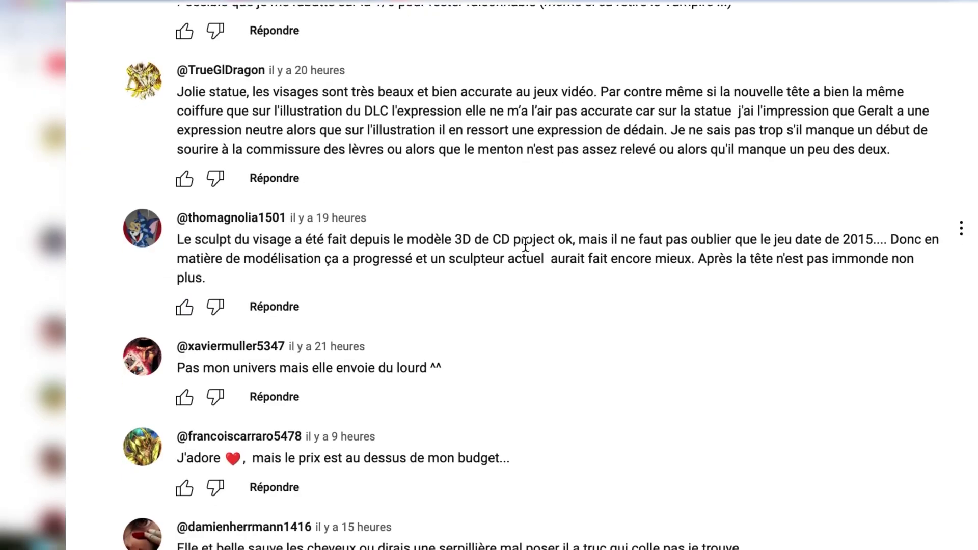
Look through the video's comments and inspect the loyalty badges beside members' usernames
scroll(525, 243, "down", 12)
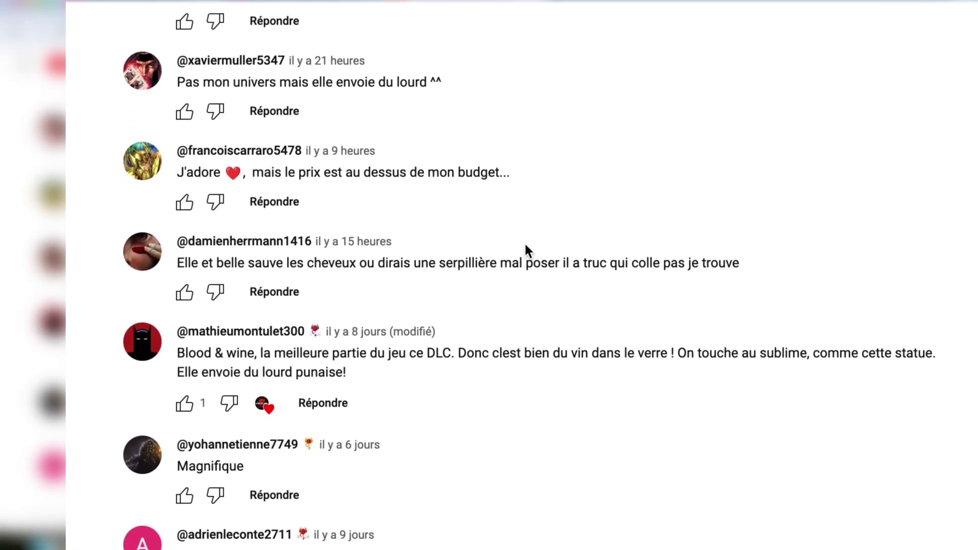
scroll(526, 245, "down", 8)
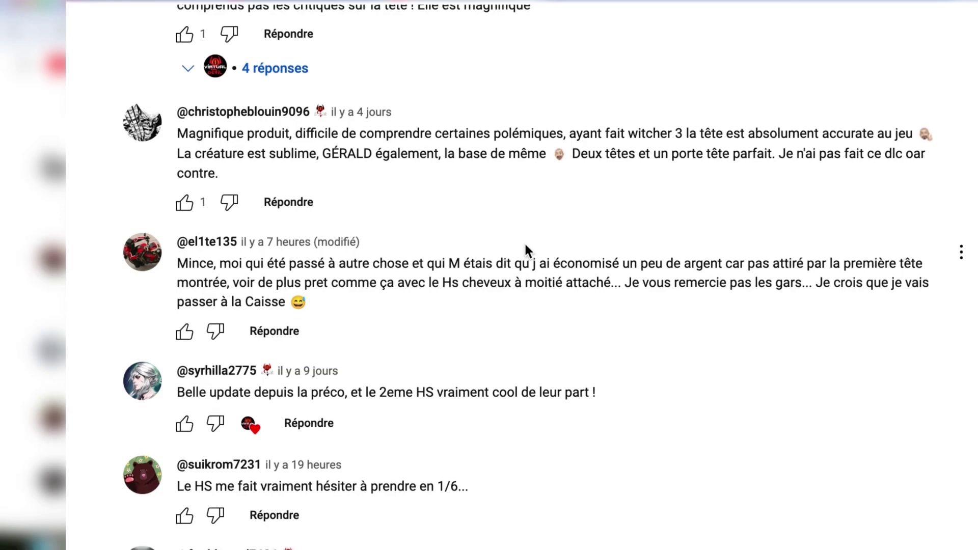
scroll(526, 245, "down", 4)
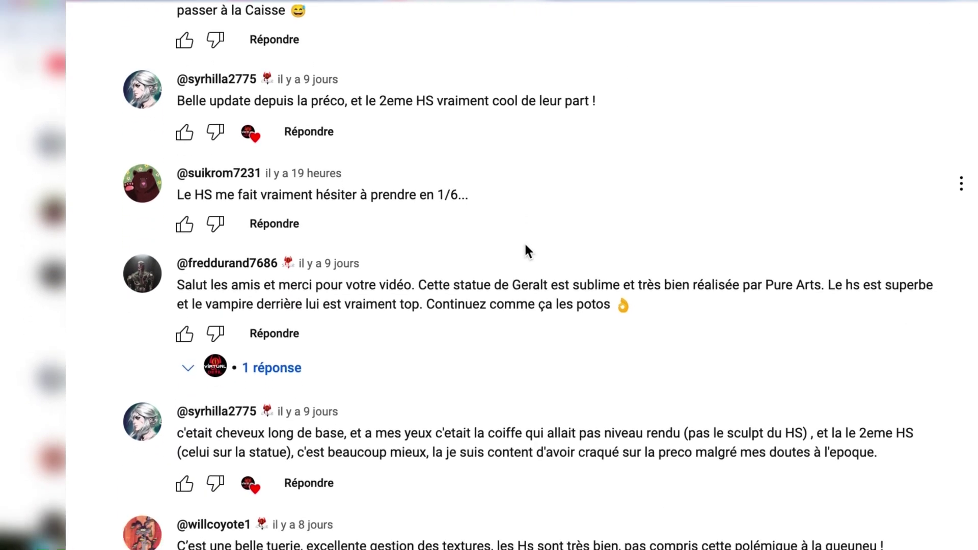
mouse_move(291, 152)
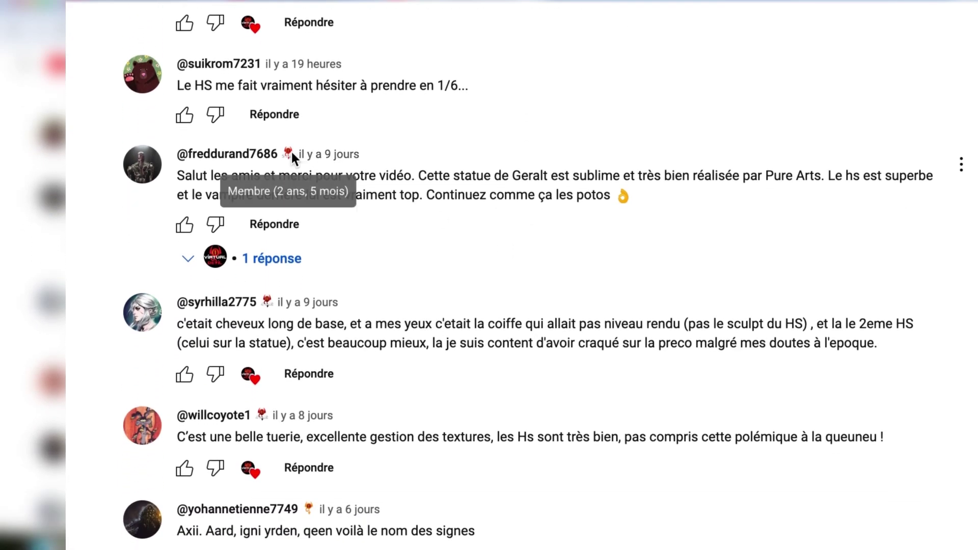
scroll(515, 92, "up", 1)
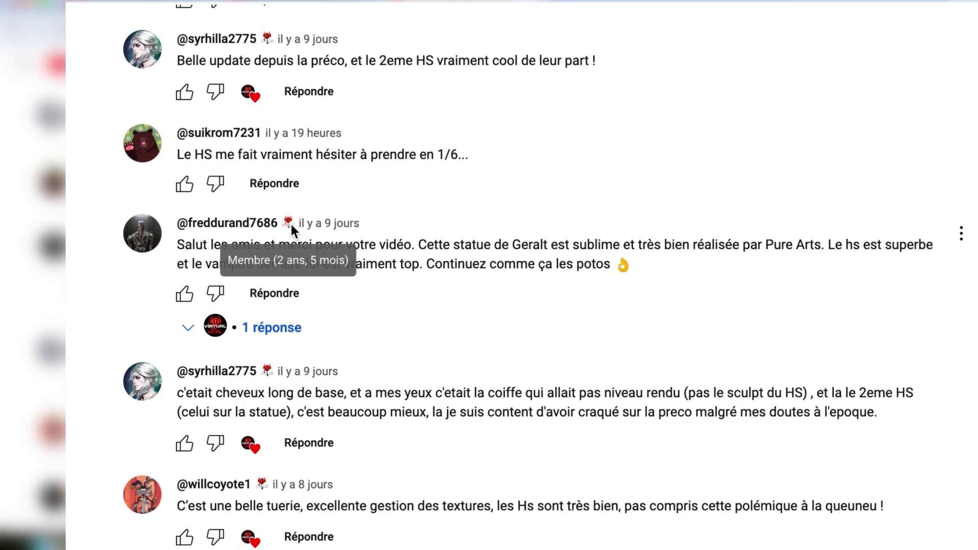
mouse_move(270, 373)
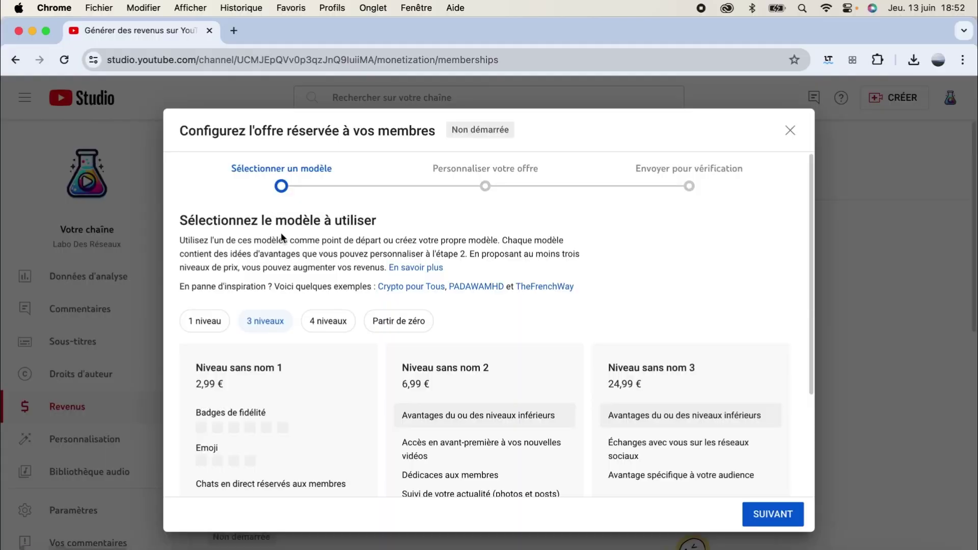
Compare the 1 niveau, 3 niveaux, 4 niveaux and Partir de zéro templates for the membership offer
left_click(209, 322)
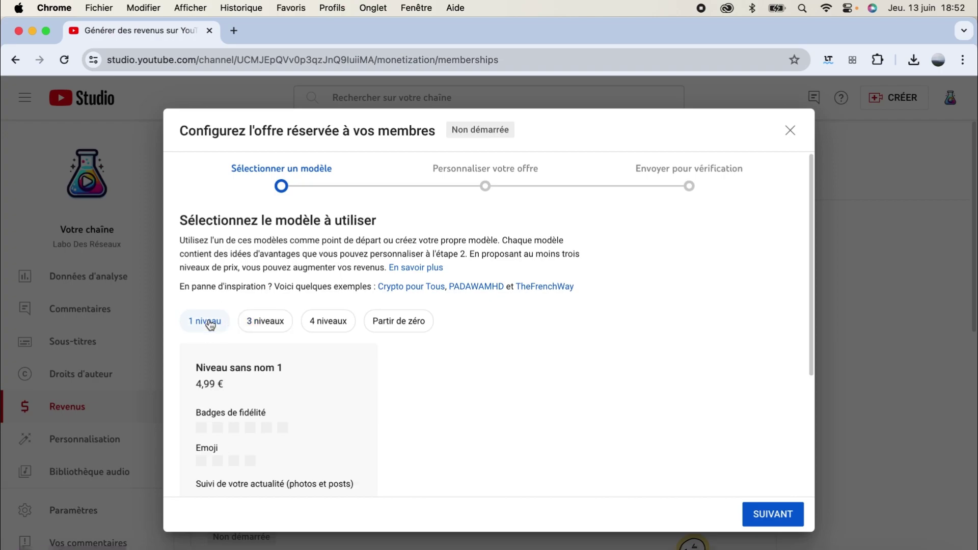
left_click(265, 322)
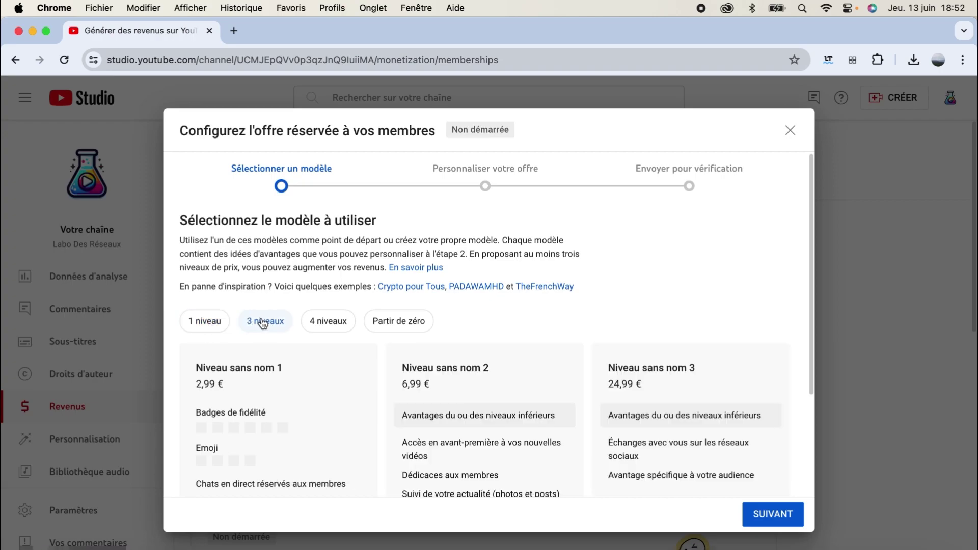
left_click(328, 326)
left_click(400, 321)
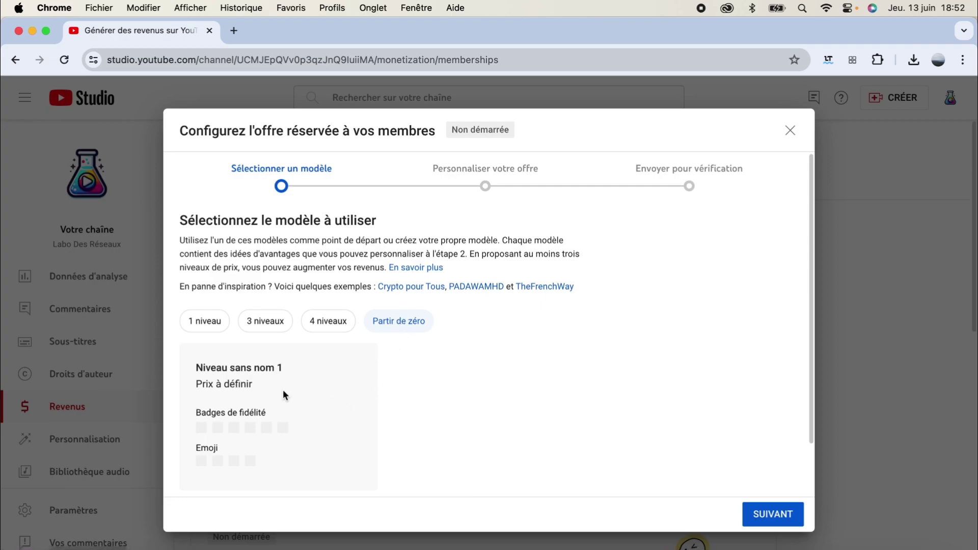
scroll(283, 390, "down", 2)
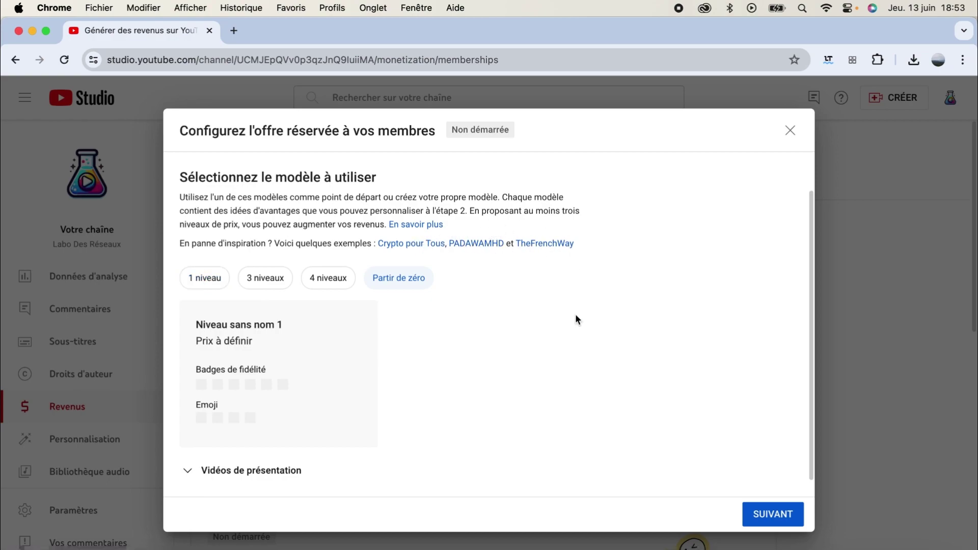
Choose the 1 niveau template, check its included benefits, and continue to customizing the offer
left_click(205, 277)
scroll(316, 362, "down", 1)
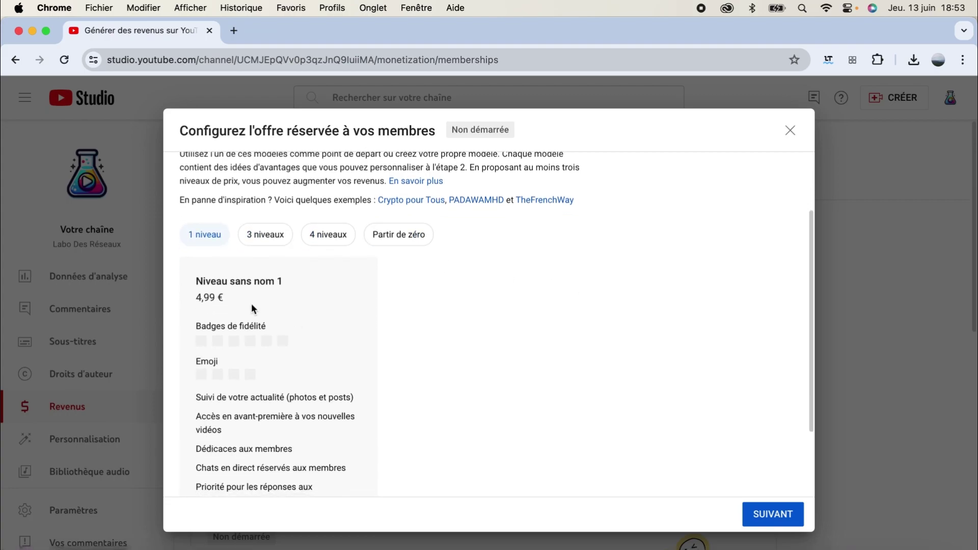
scroll(279, 380, "down", 3)
scroll(279, 380, "up", 5)
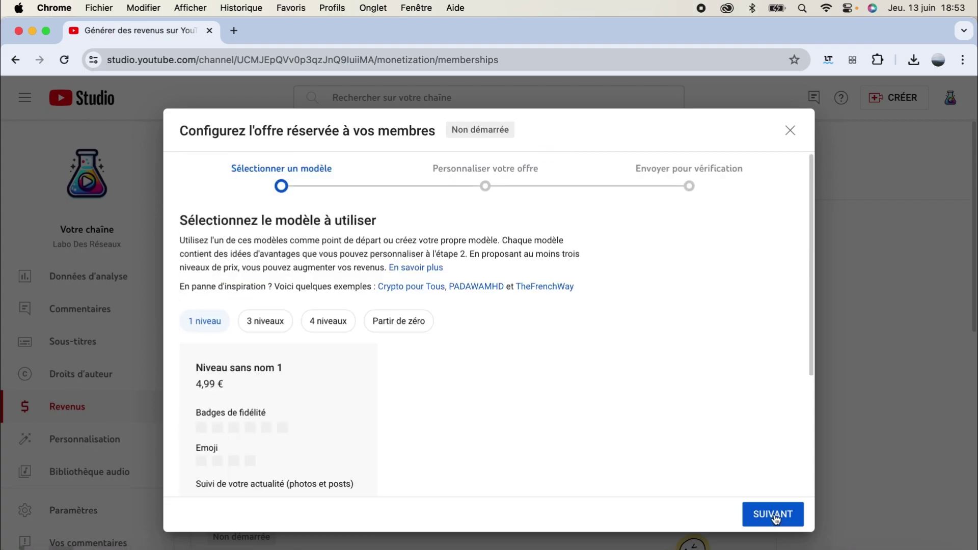
left_click(773, 514)
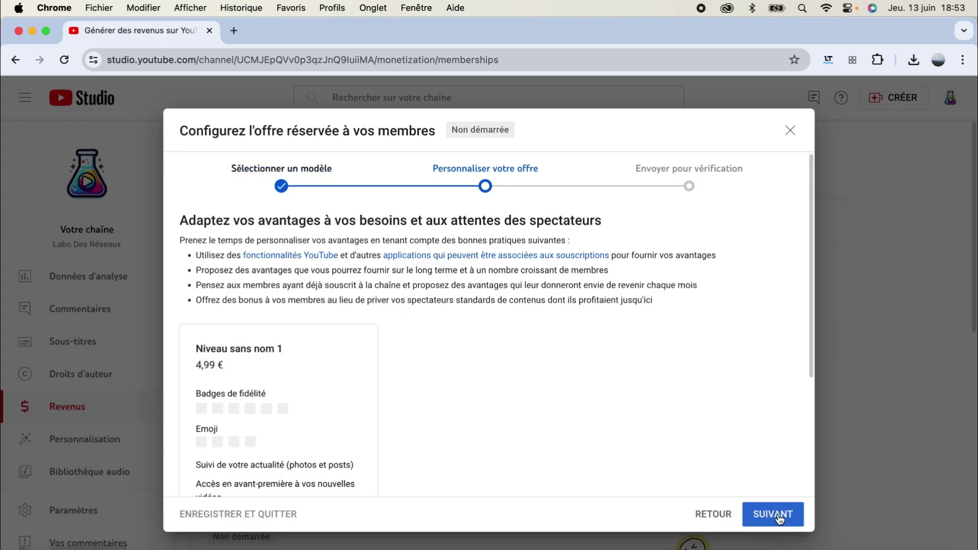
Edit the unnamed membership level and name it "Le Labo VIP"
scroll(431, 386, "down", 3)
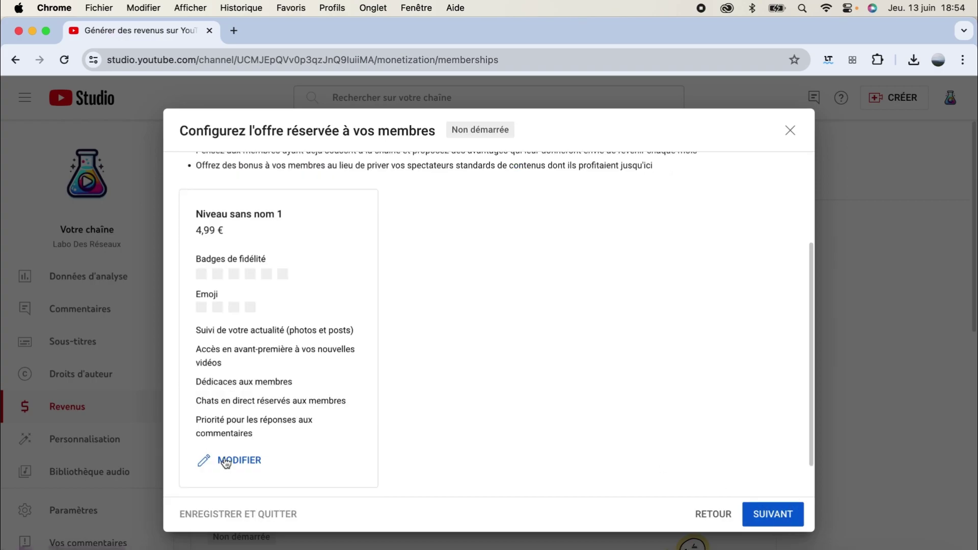
left_click(228, 461)
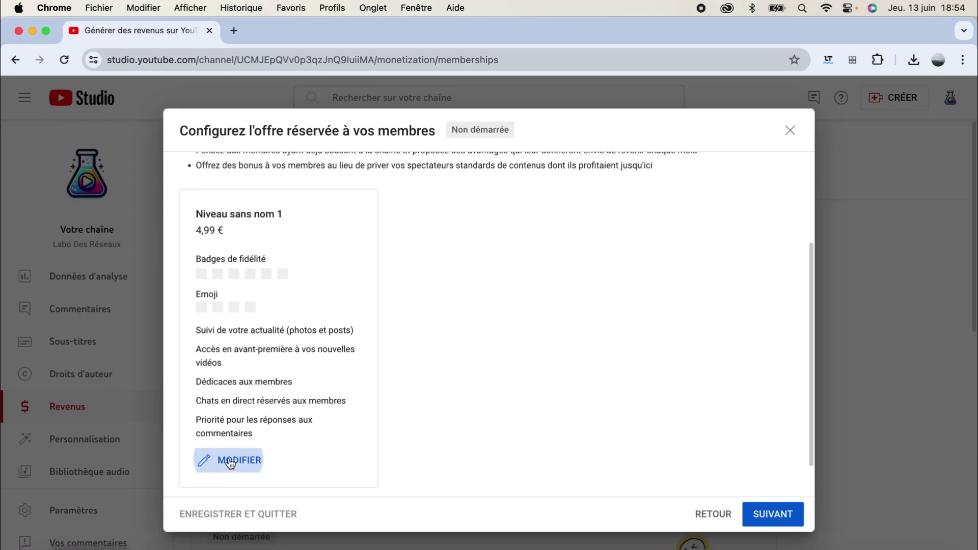
left_click(246, 223)
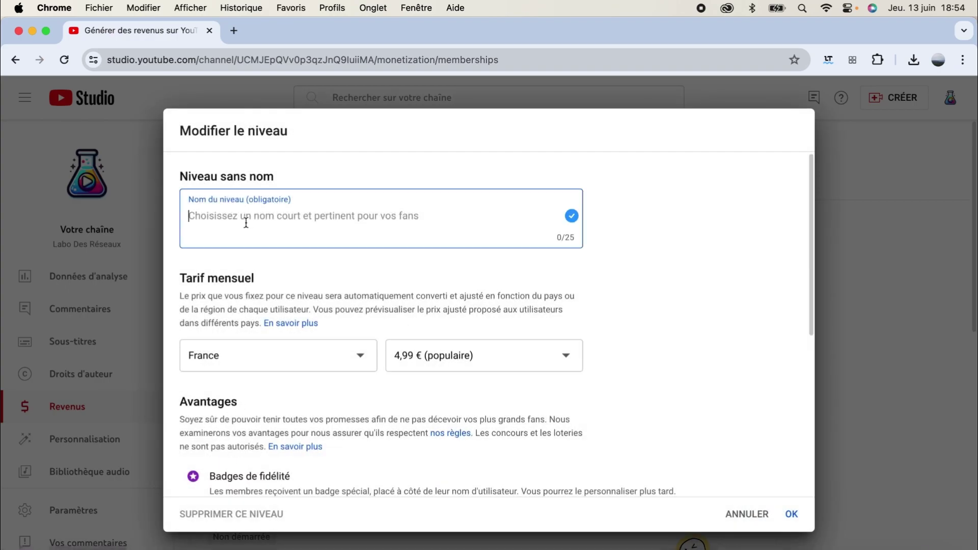
type("Le Labo VIP")
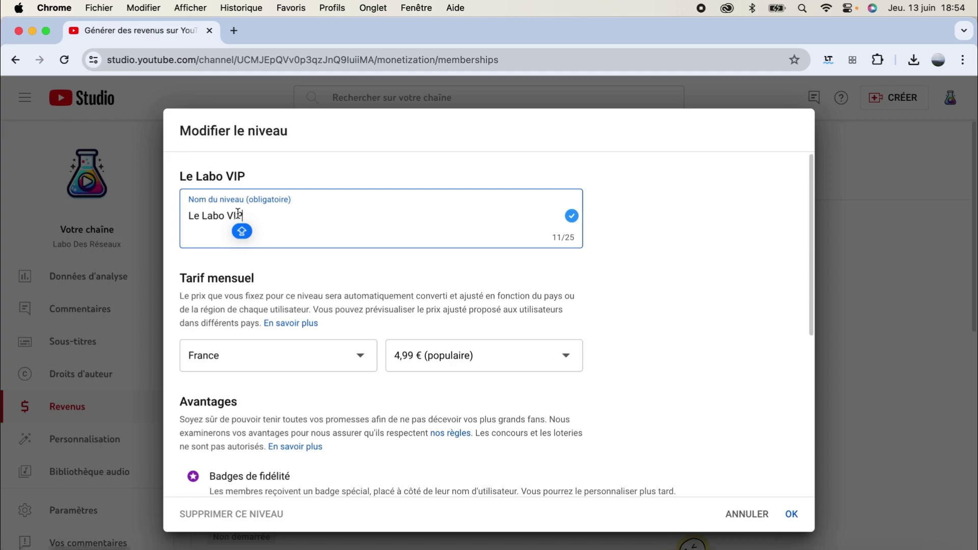
Set the level's monthly price for France to 2,99 € (populaire)
left_click(561, 356)
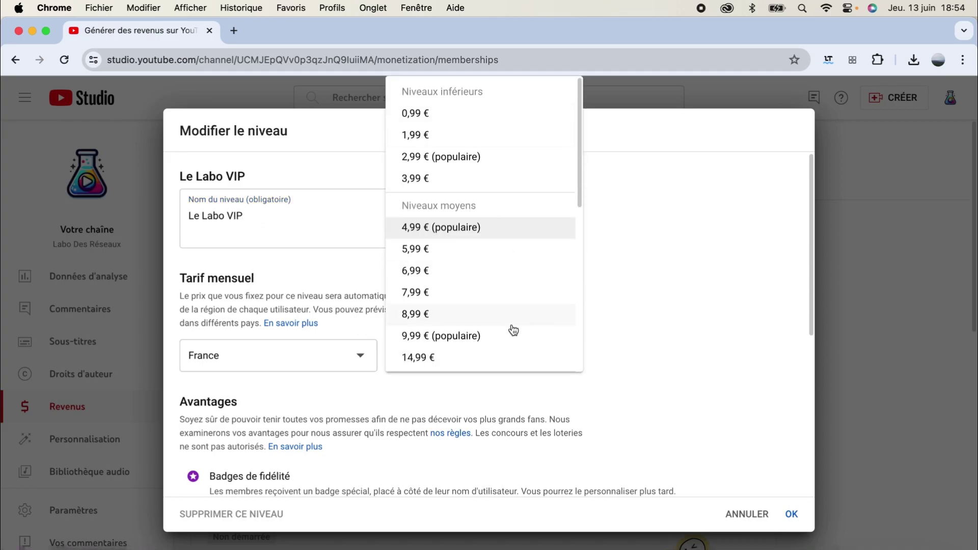
scroll(508, 331, "down", 10)
scroll(499, 359, "up", 10)
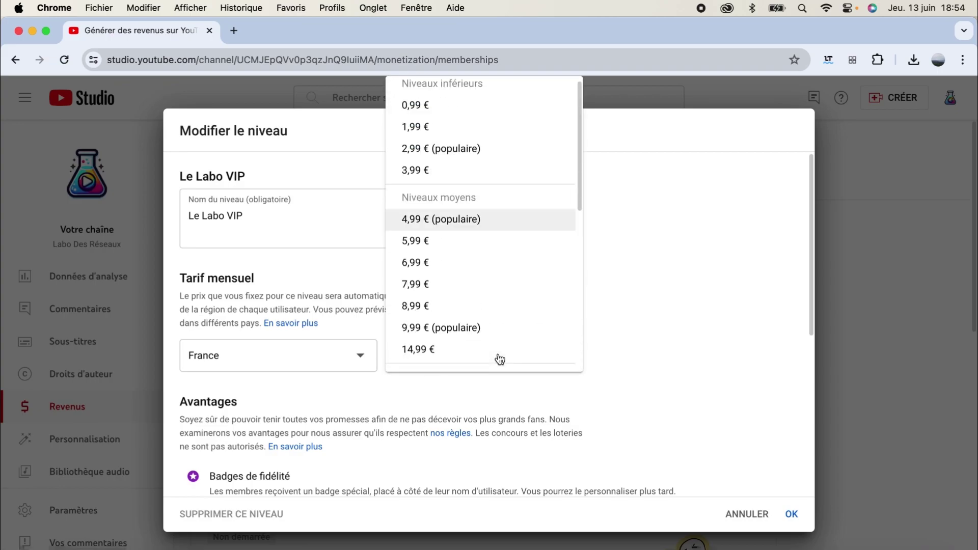
left_click(452, 159)
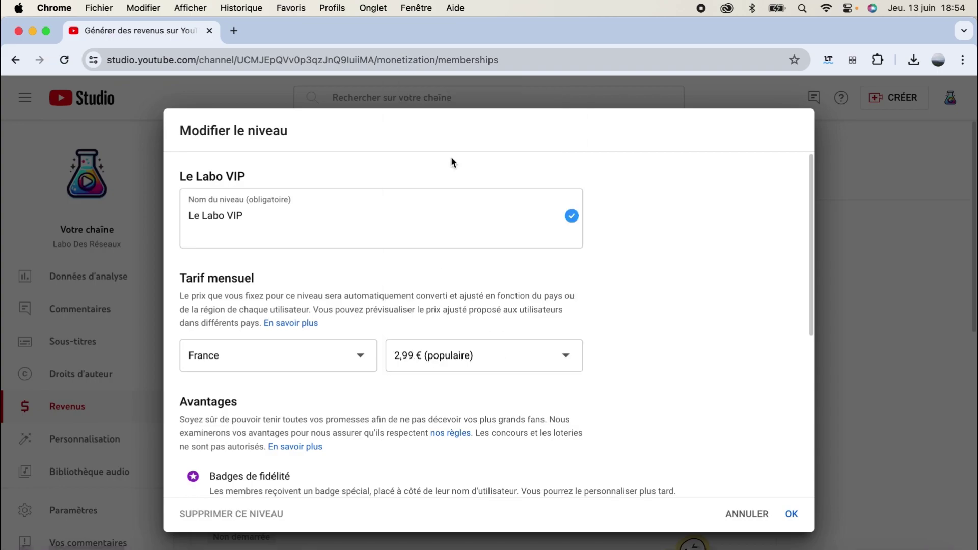
Remove the Dédicaces aux membres and Chats en direct réservés aux membres benefits from the Le Labo VIP level
scroll(415, 402, "down", 2)
scroll(415, 402, "down", 2)
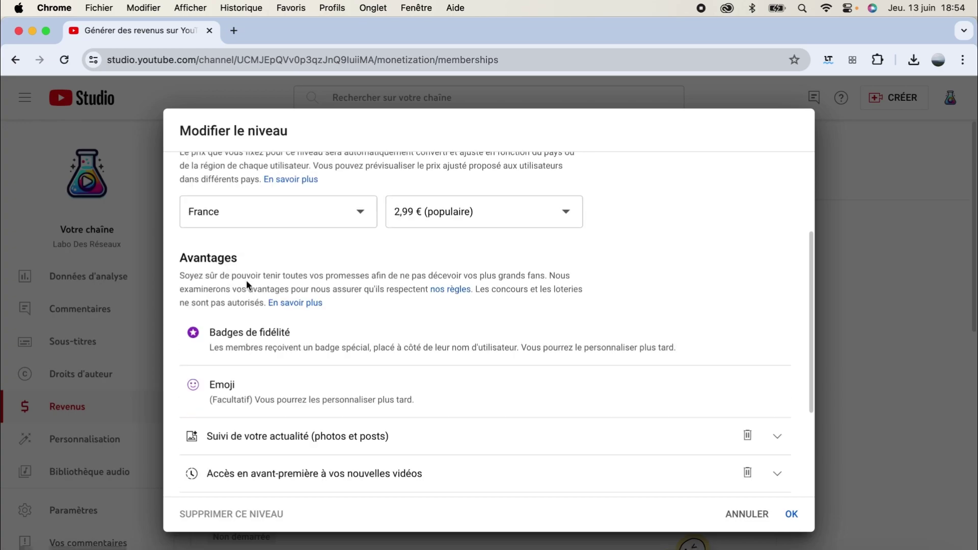
scroll(295, 334, "down", 1)
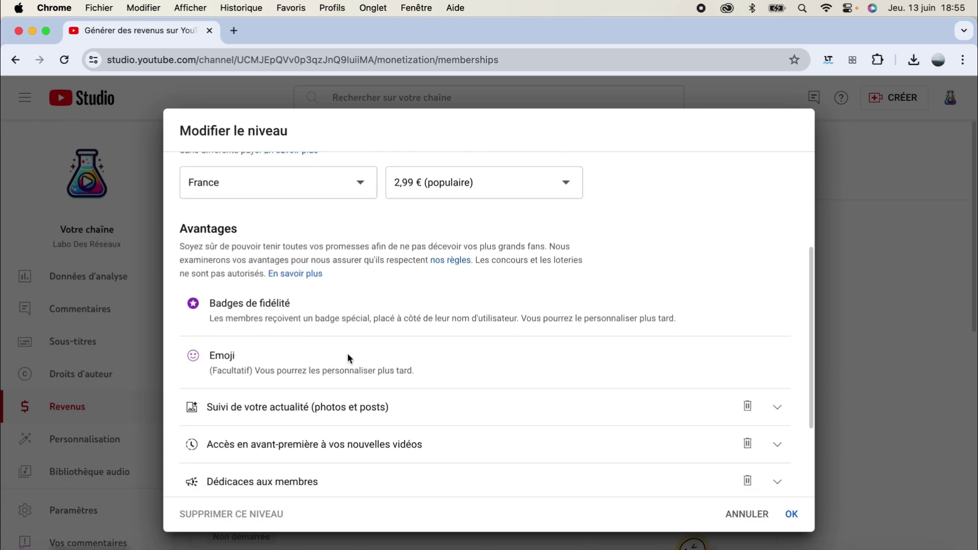
scroll(473, 369, "down", 3)
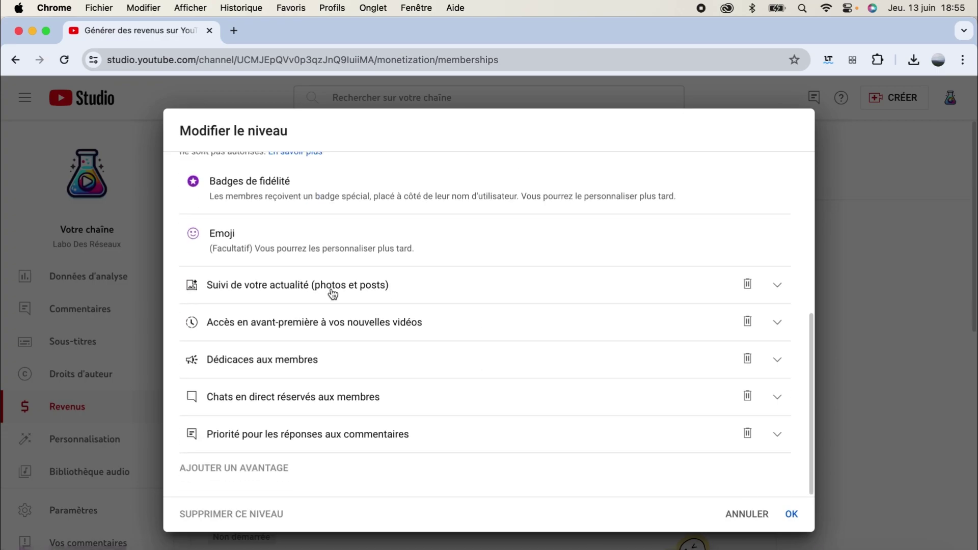
left_click(748, 360)
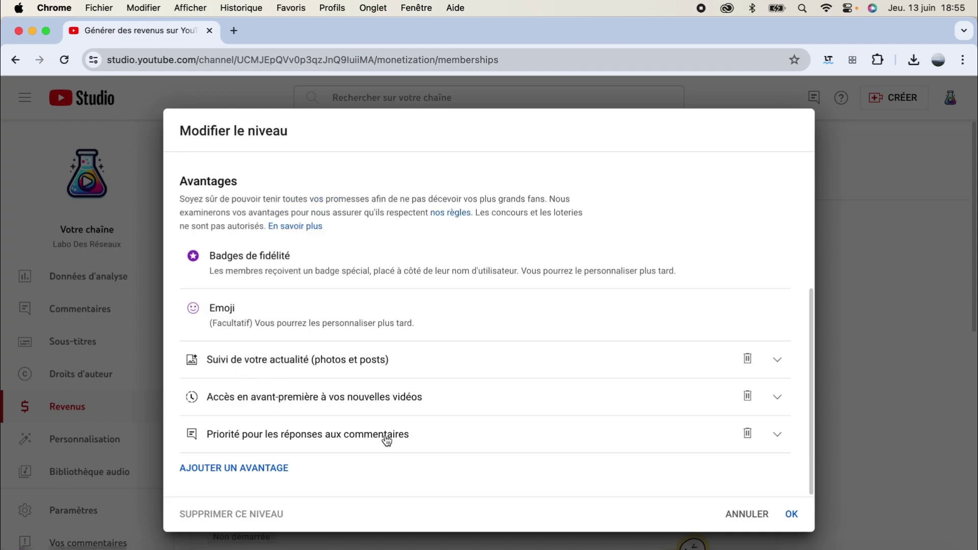
Add a Vidéos réservées aux membres benefit to the Le Labo VIP level
left_click(224, 469)
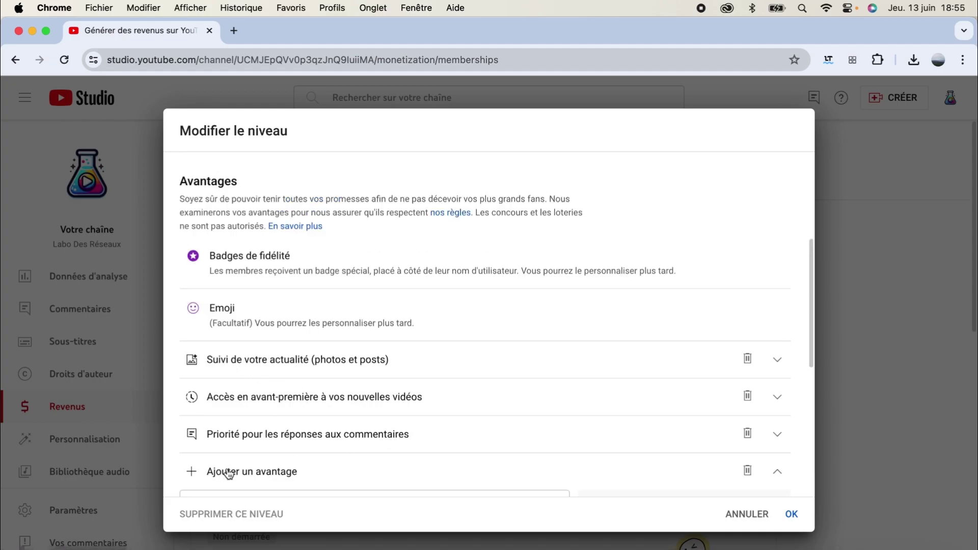
left_click(300, 375)
left_click(286, 136)
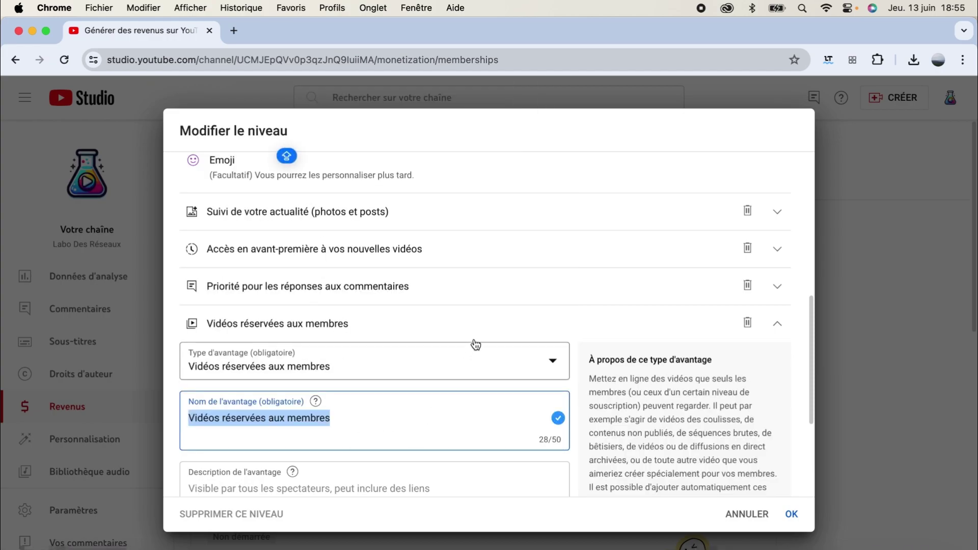
Browse the suggested types for another benefit without choosing one, and save the level with its current benefits
left_click(367, 285)
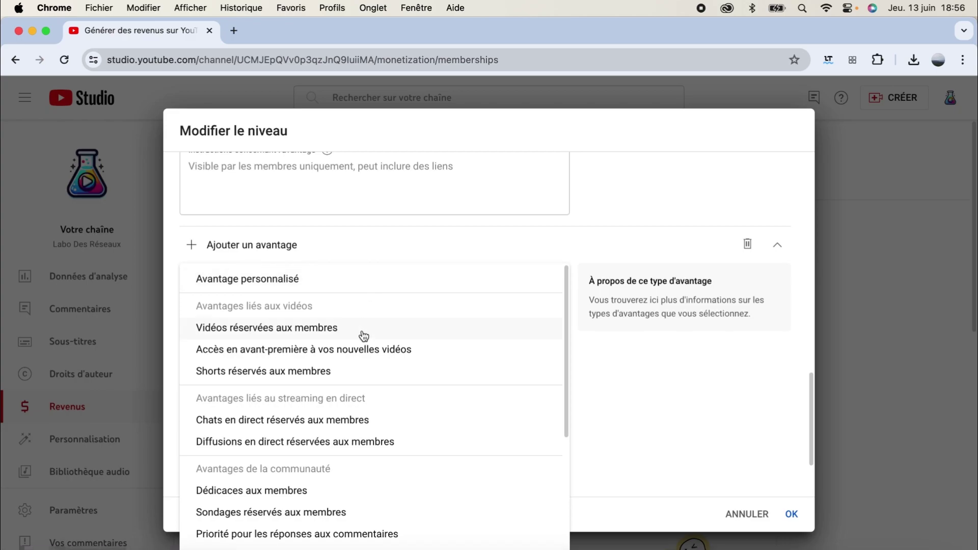
scroll(357, 362, "down", 5)
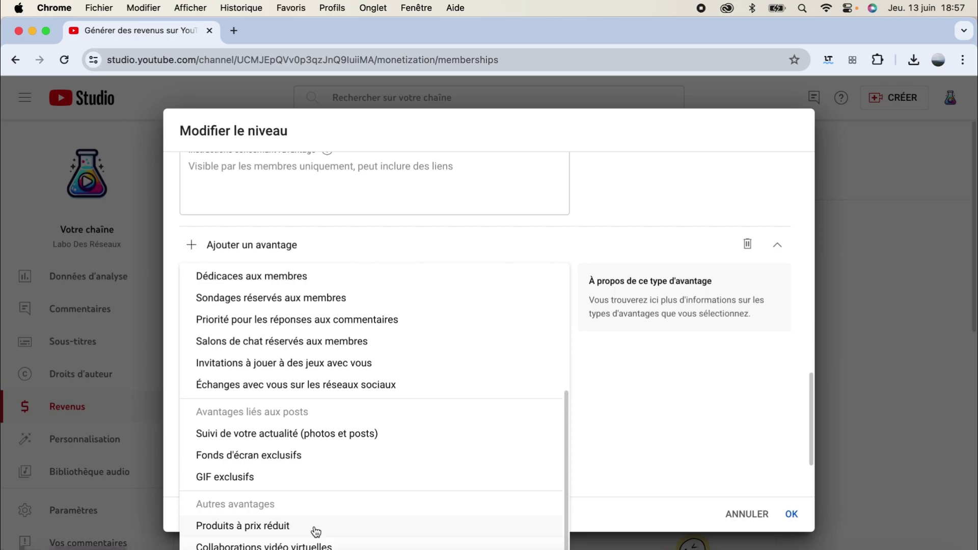
left_click(662, 409)
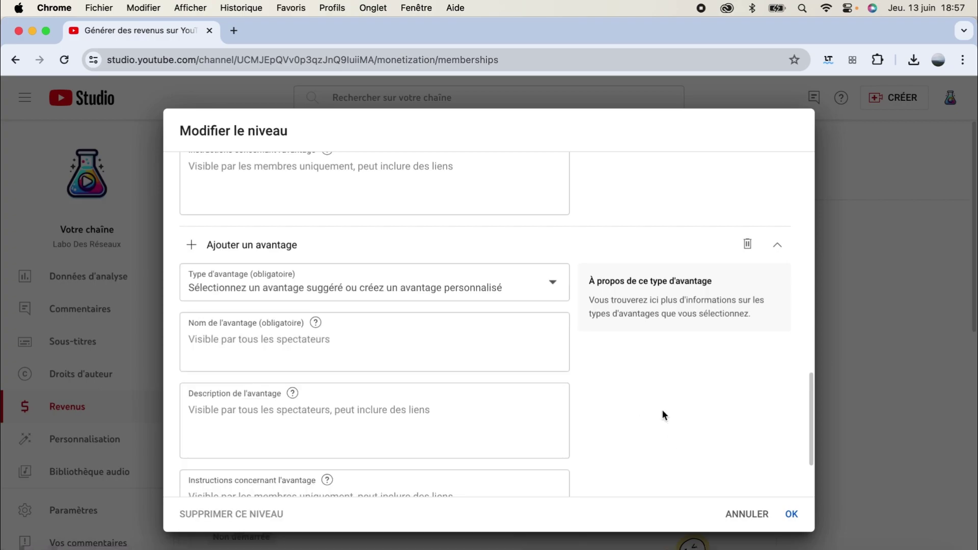
scroll(536, 401, "up", 1)
scroll(536, 401, "up", 20)
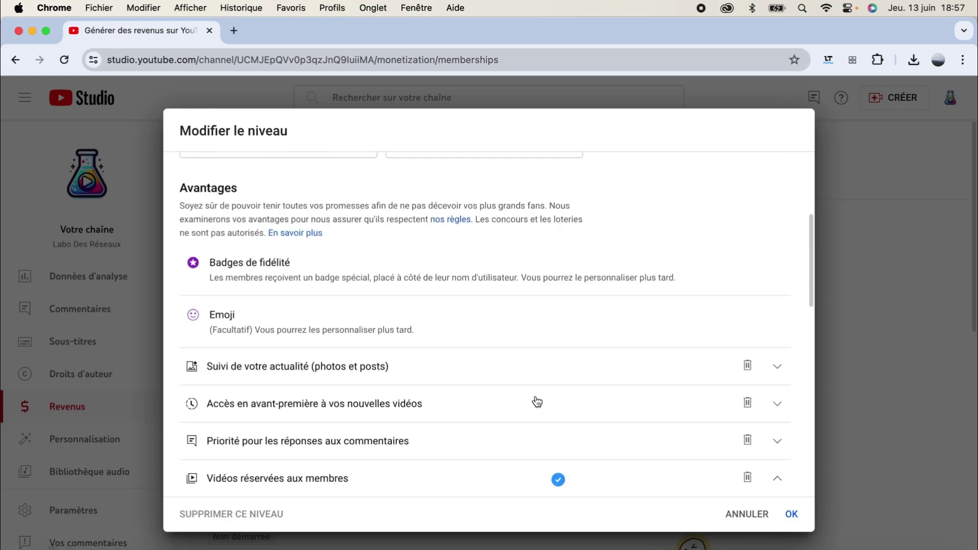
scroll(536, 398, "down", 10)
left_click(792, 515)
Review the Le Labo VIP level's price and benefits and continue to the Envoyer pour vérification stage
scroll(355, 376, "up", 5)
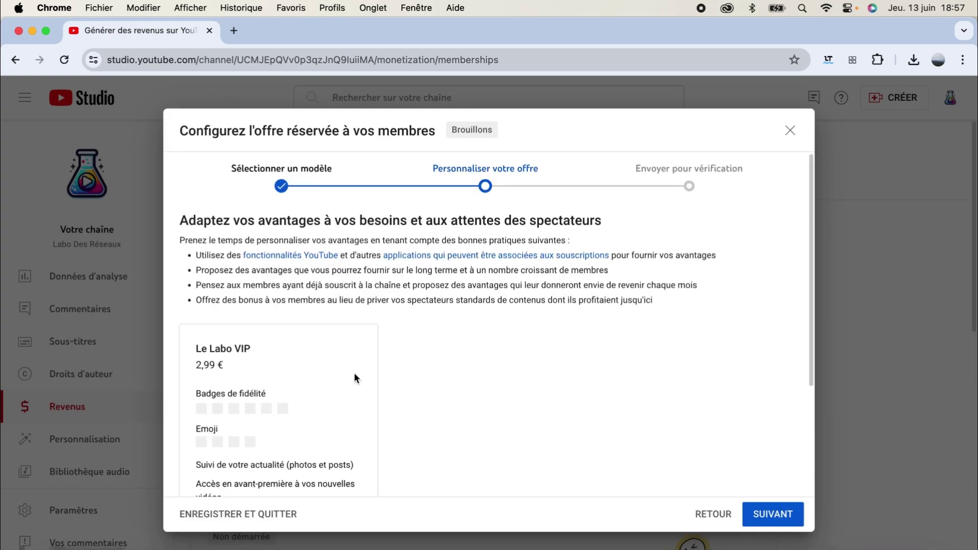
scroll(355, 378, "down", 3)
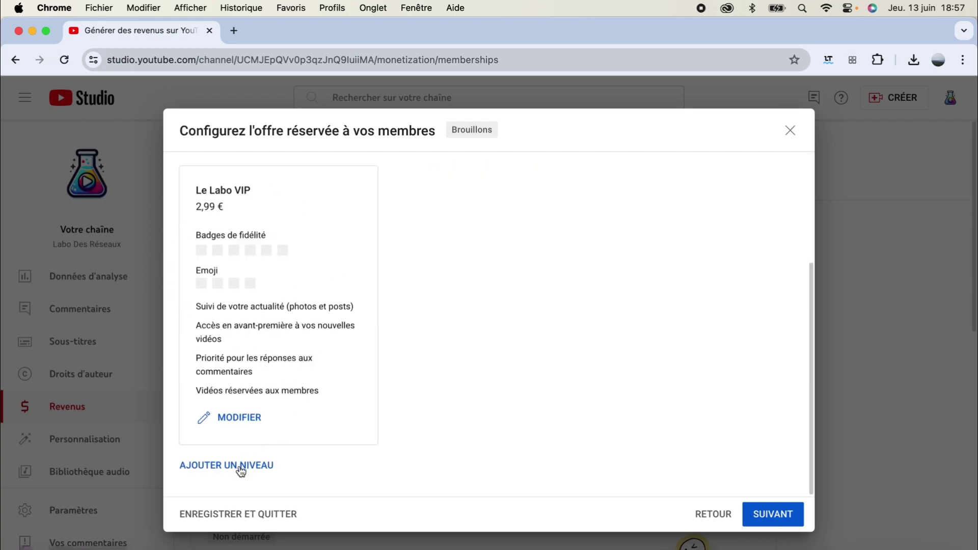
scroll(540, 388, "up", 3)
scroll(540, 388, "down", 3)
left_click(777, 515)
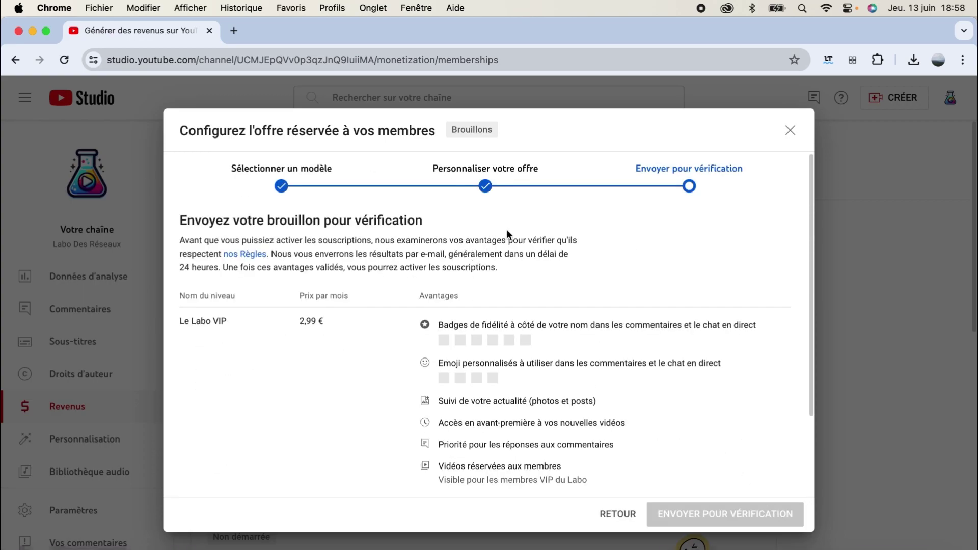
Review the draft offer, accept the condition that prices cannot be modified after approval, and submit it for verification
scroll(627, 249, "down", 4)
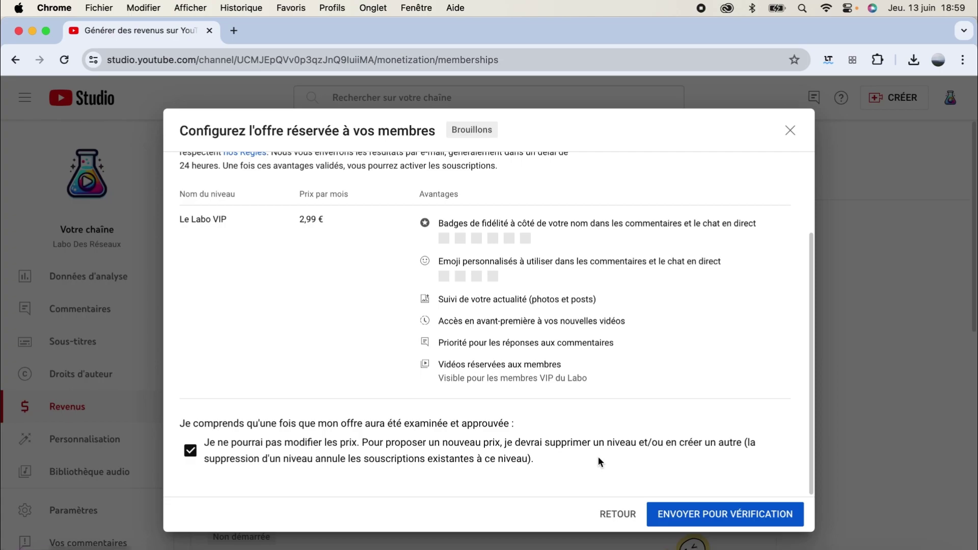
scroll(662, 470, "up", 3)
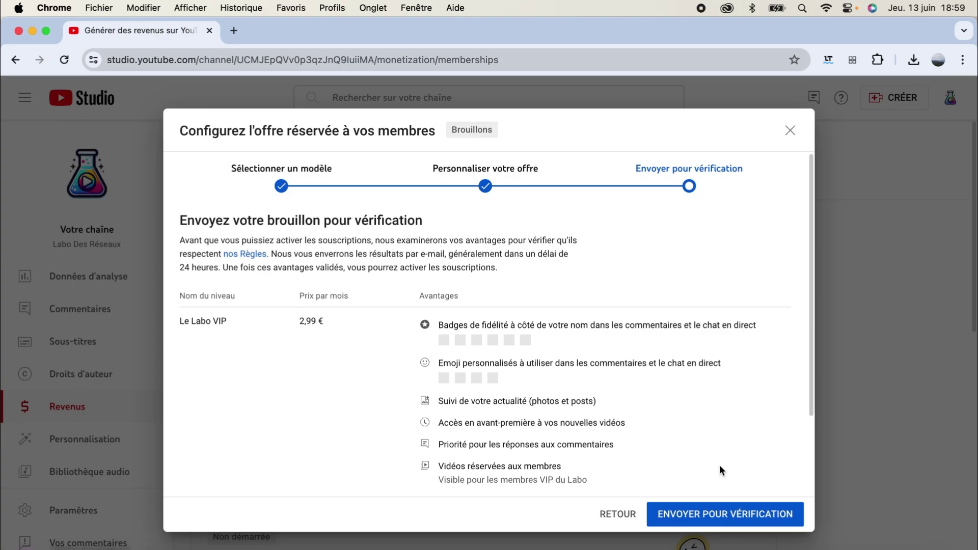
scroll(719, 465, "down", 4)
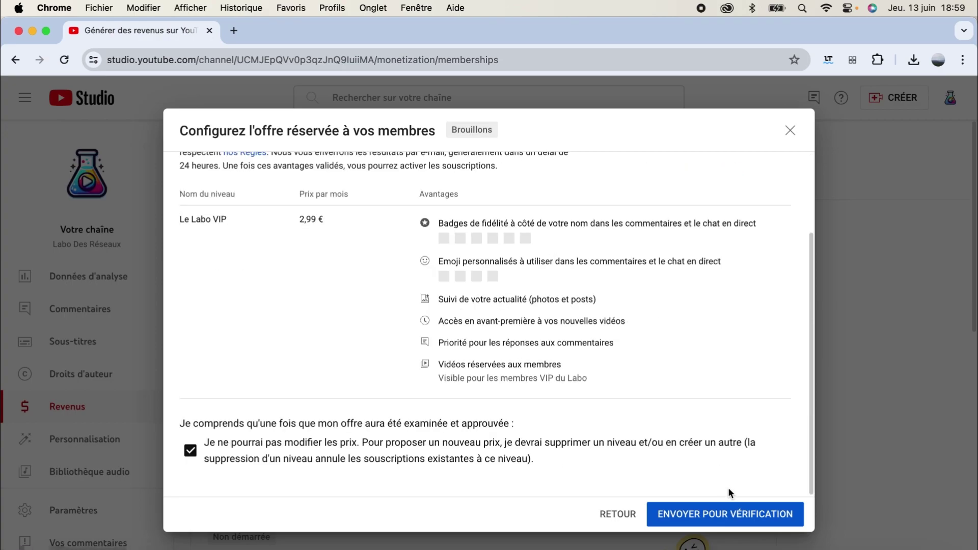
left_click(742, 514)
left_click(321, 311)
left_click(648, 431)
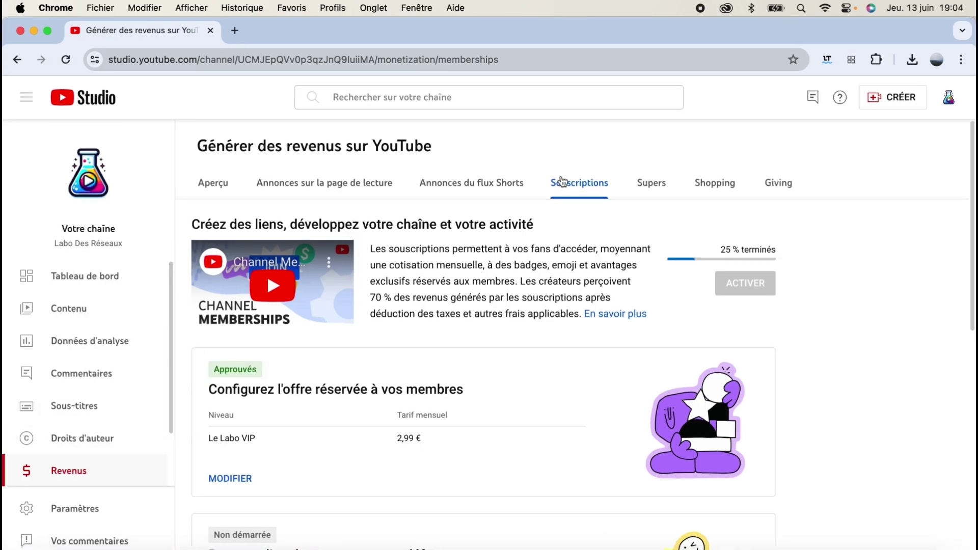
Open the approved member offer to review the Le Labo VIP level, and return to the Souscriptions overview
scroll(212, 334, "down", 3)
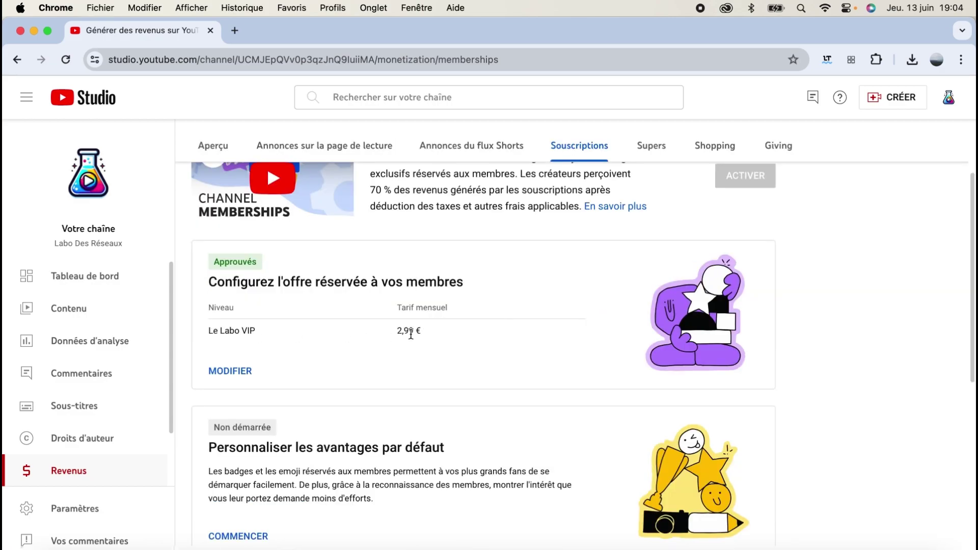
left_click(242, 375)
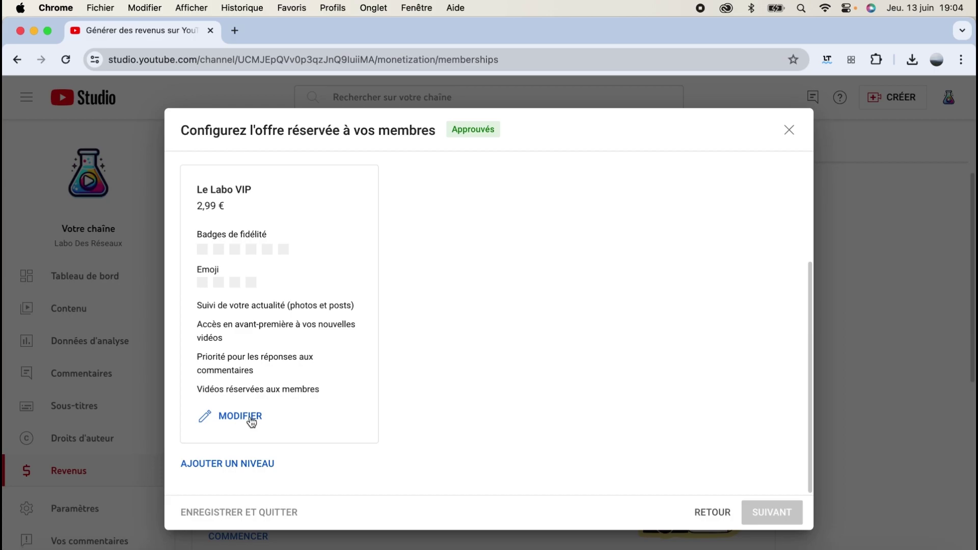
left_click(709, 511)
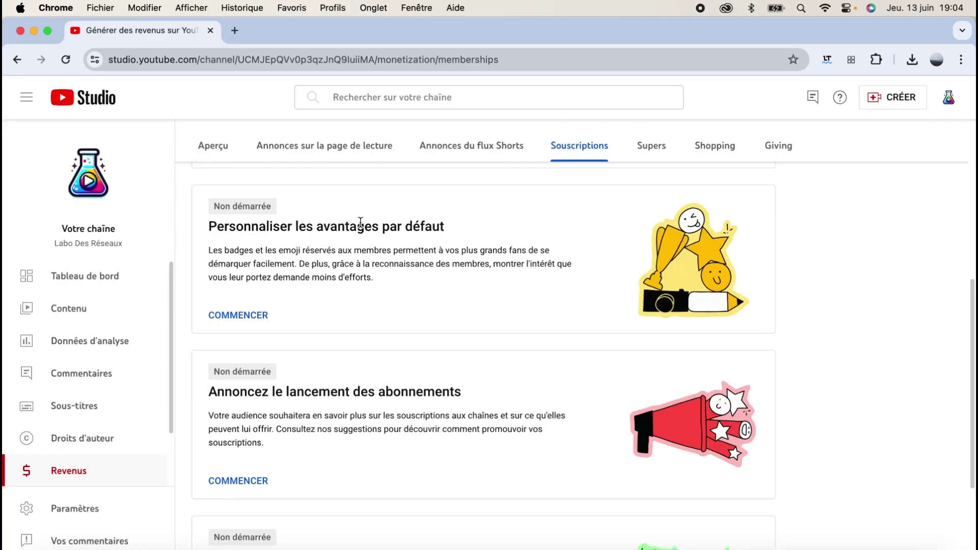
Start customizing the default benefits, use the default YouTube badges, and continue to the Emoji section
left_click(244, 315)
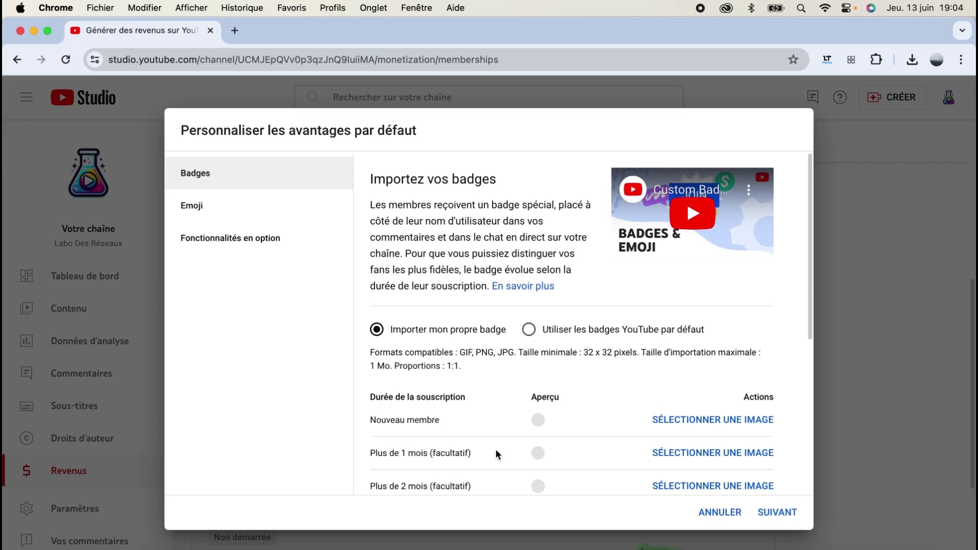
left_click(529, 329)
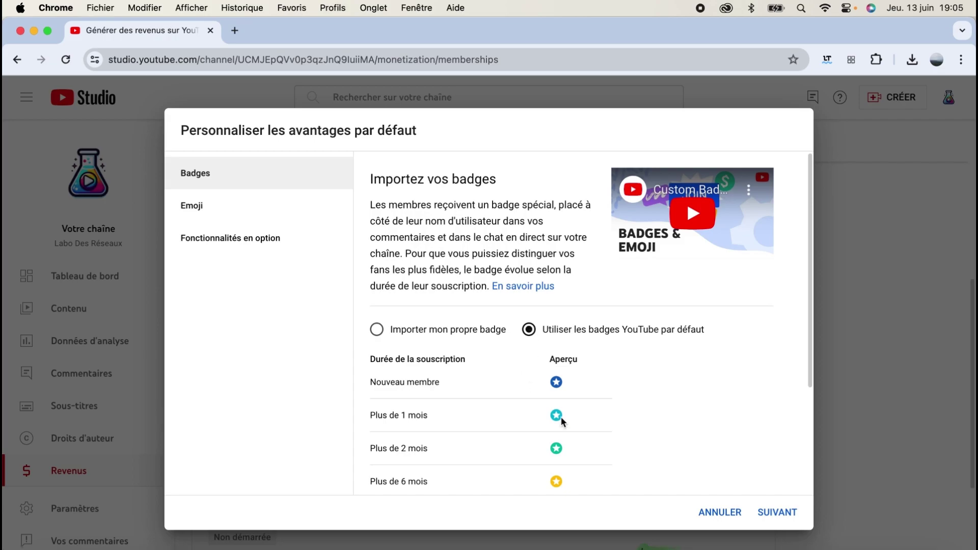
left_click(774, 517)
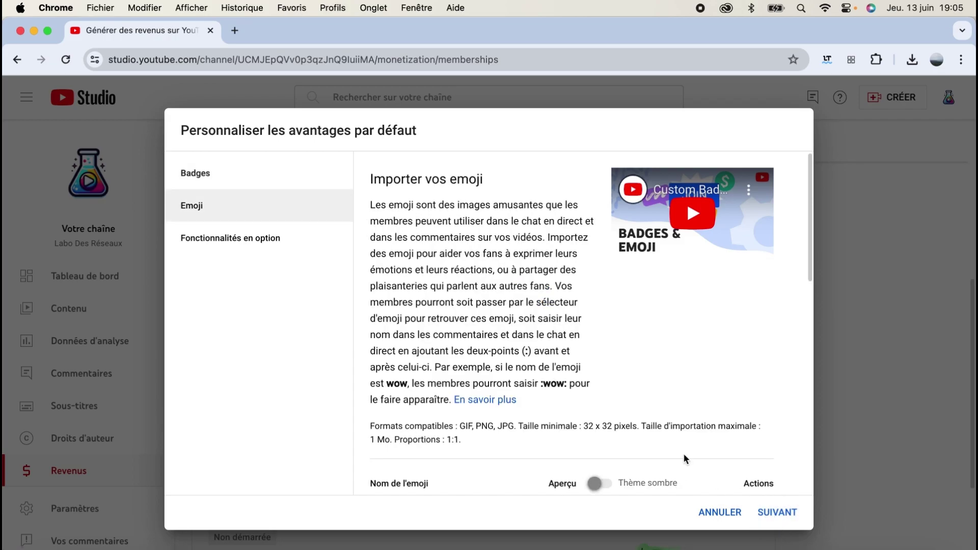
scroll(531, 394, "down", 3)
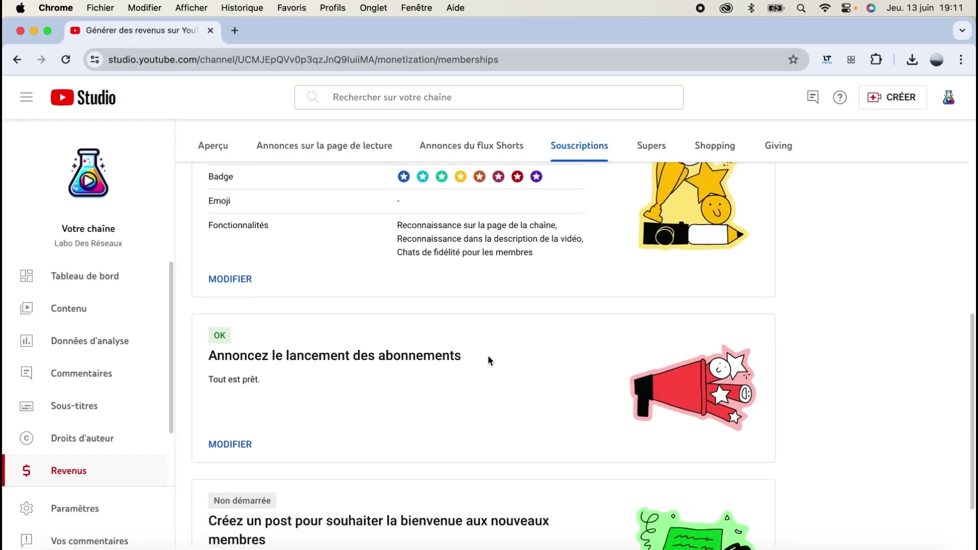
Open the Annoncez le lancement des abonnements guide, read its promotion ideas, and close it with confirmation
scroll(487, 356, "down", 2)
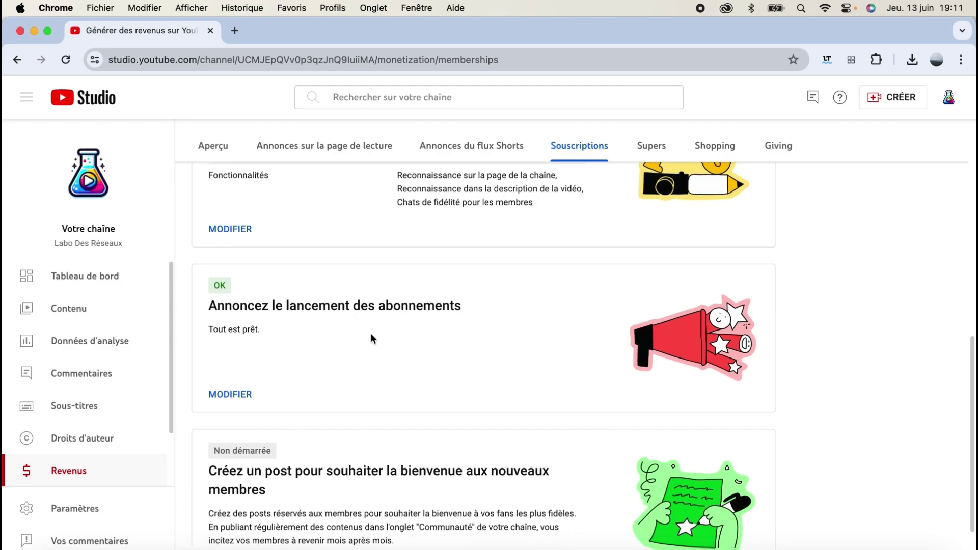
left_click(226, 396)
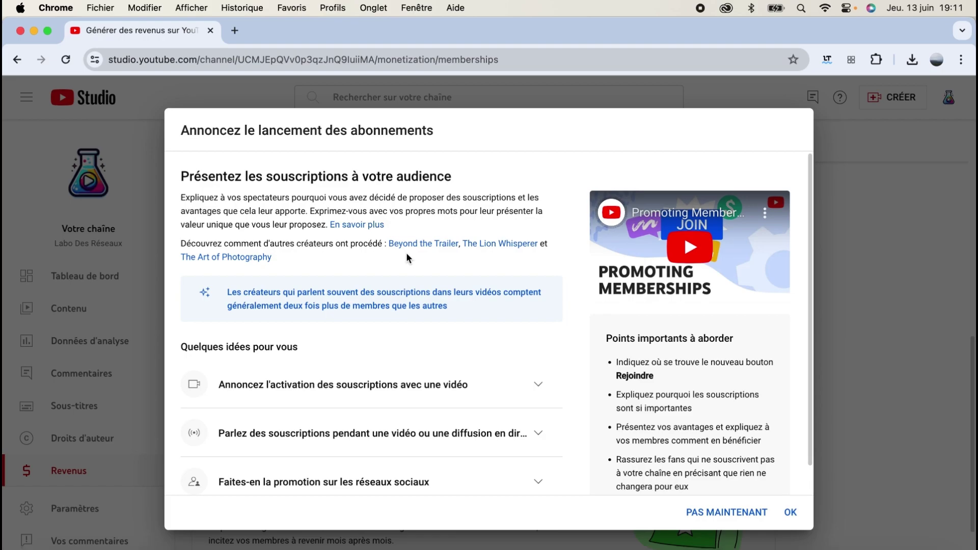
left_click(538, 384)
scroll(539, 388, "down", 1)
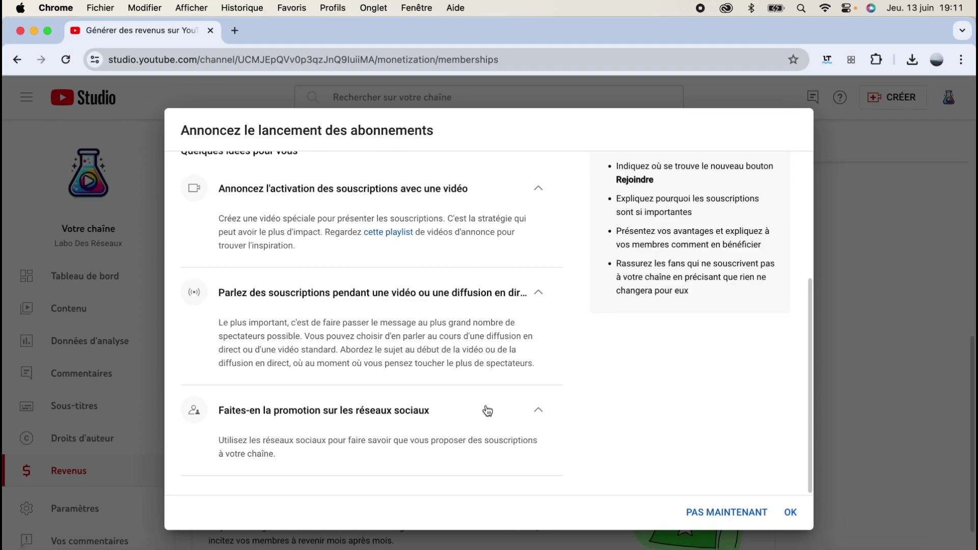
left_click(792, 513)
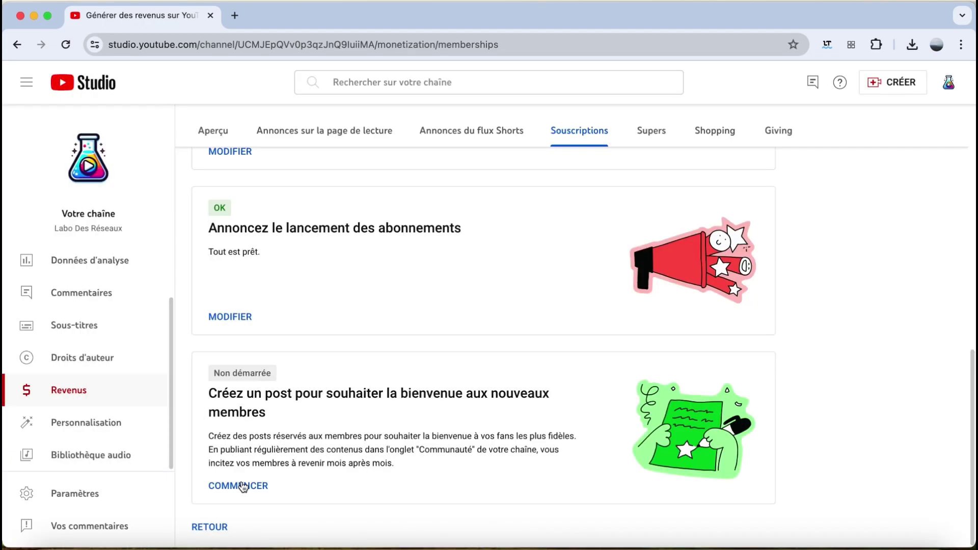
Start a welcome community post for new members and check that its visibility is Tous les membres de la chaîne
left_click(243, 486)
scroll(356, 372, "down", 2)
left_click(366, 434)
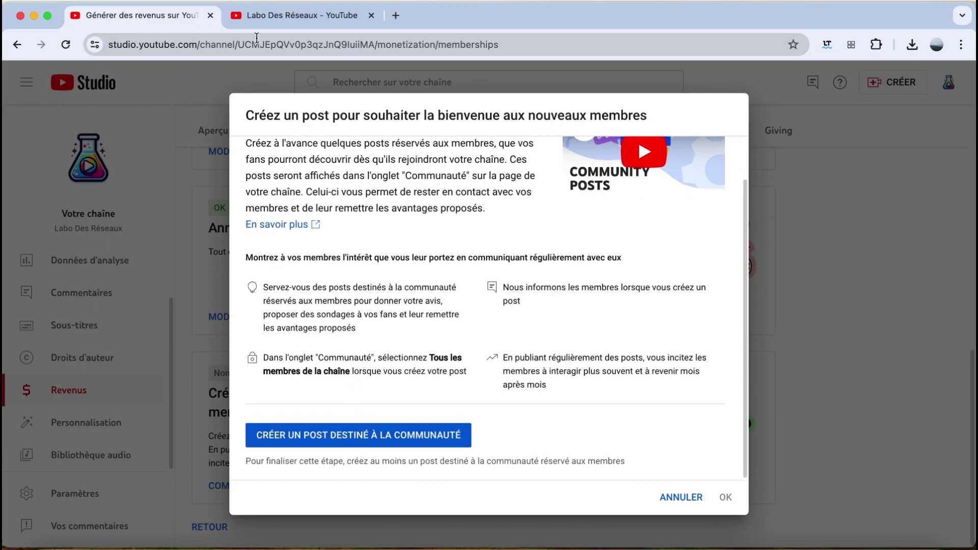
left_click(288, 19)
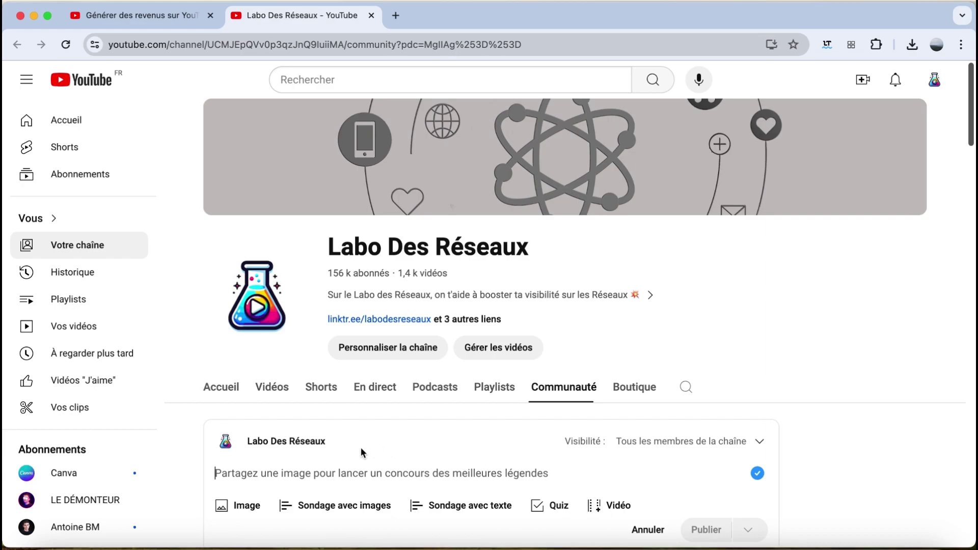
left_click(674, 446)
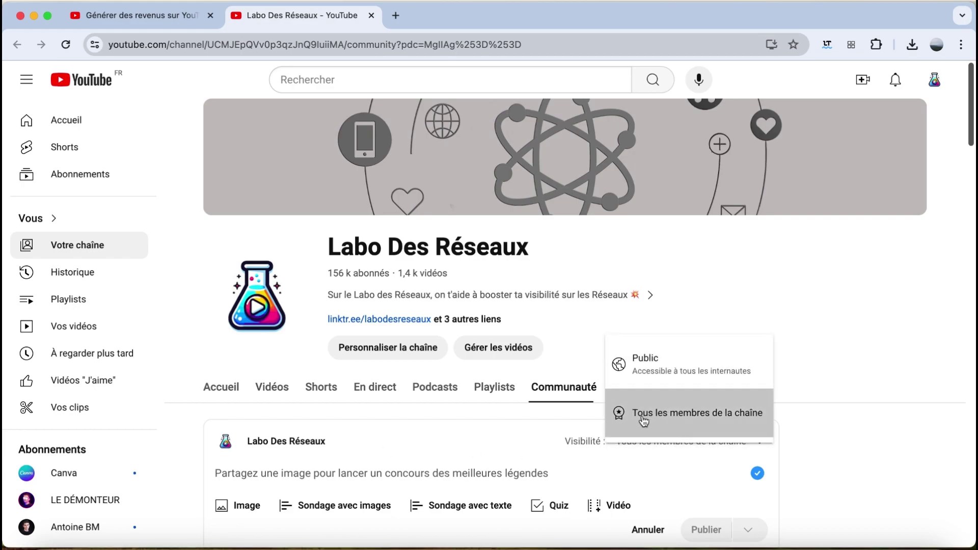
Write and publish the members-only post "Merci pour ton abonnement. Hâte de partager avec toi du contenu exclusif :)"
left_click(360, 466)
type("Merci")
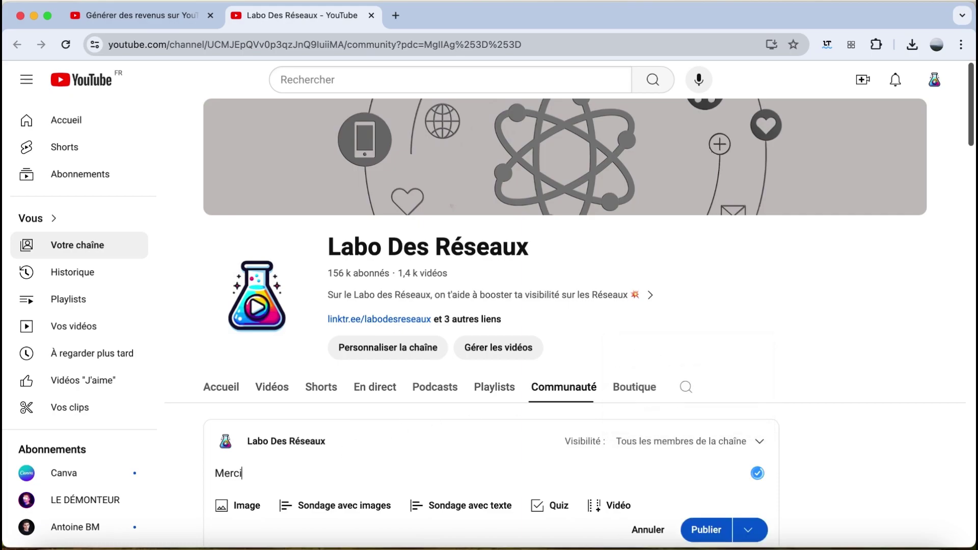
type(" pour ton abonnement. Hâte de partager avec toi du contenu exclusif :)")
left_click(705, 530)
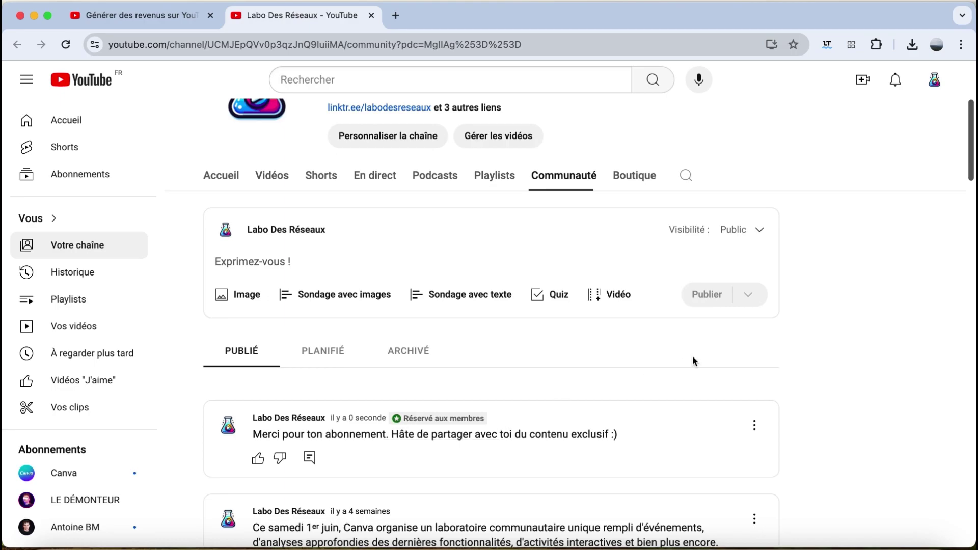
Close the community page and activate channel memberships from the Souscriptions setup, confirming the activation
key("super+w")
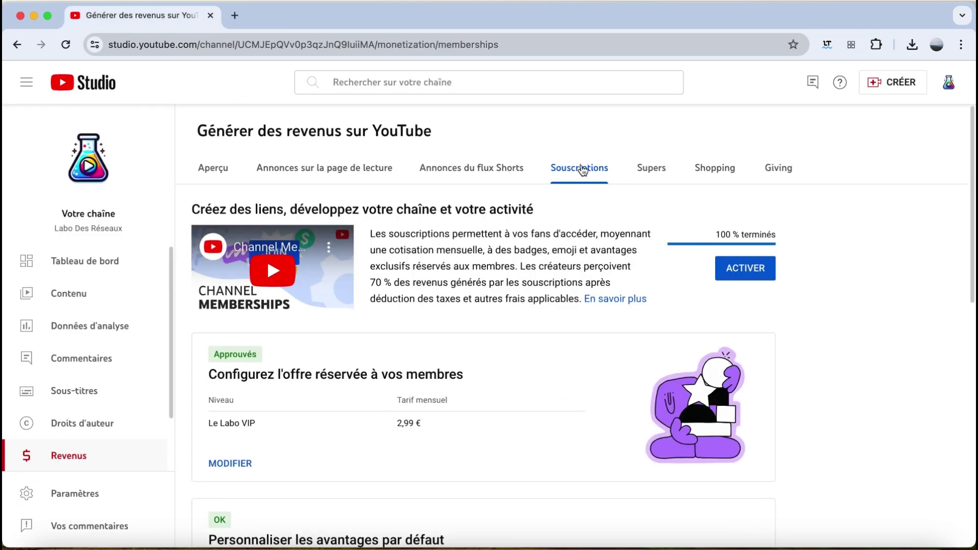
left_click(740, 270)
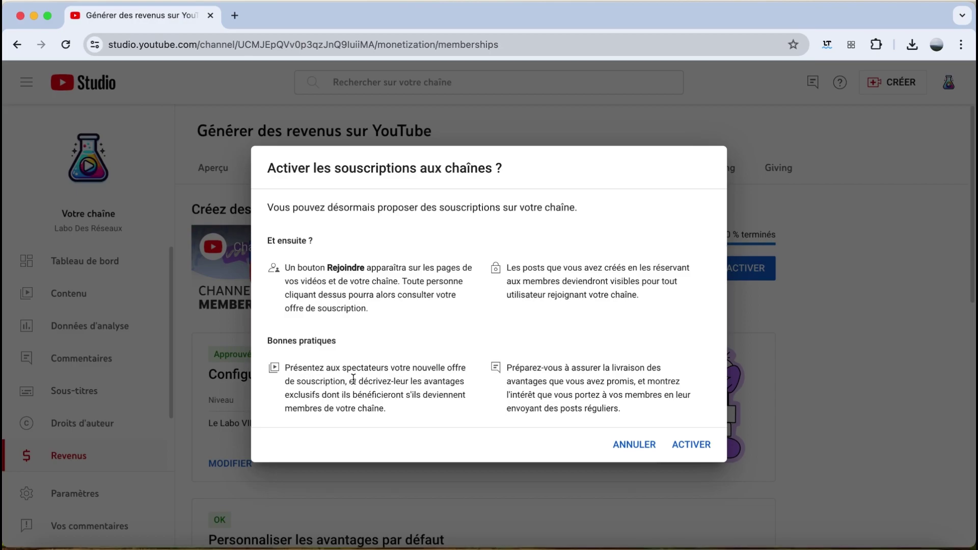
left_click(688, 446)
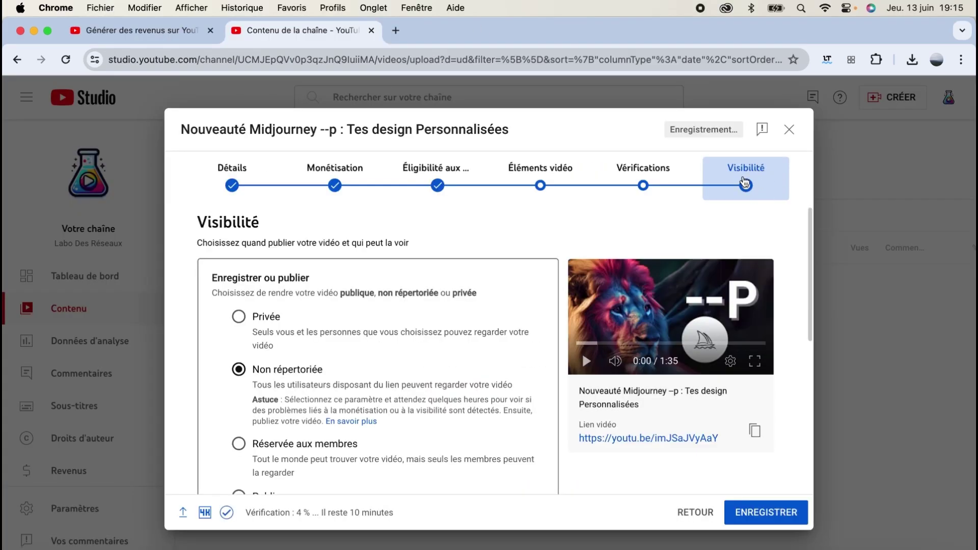
Set the visibility of the video "Nouveauté Midjourney --p : Tes design Personnalisées" to Réservée aux membres and publish it
scroll(418, 368, "down", 3)
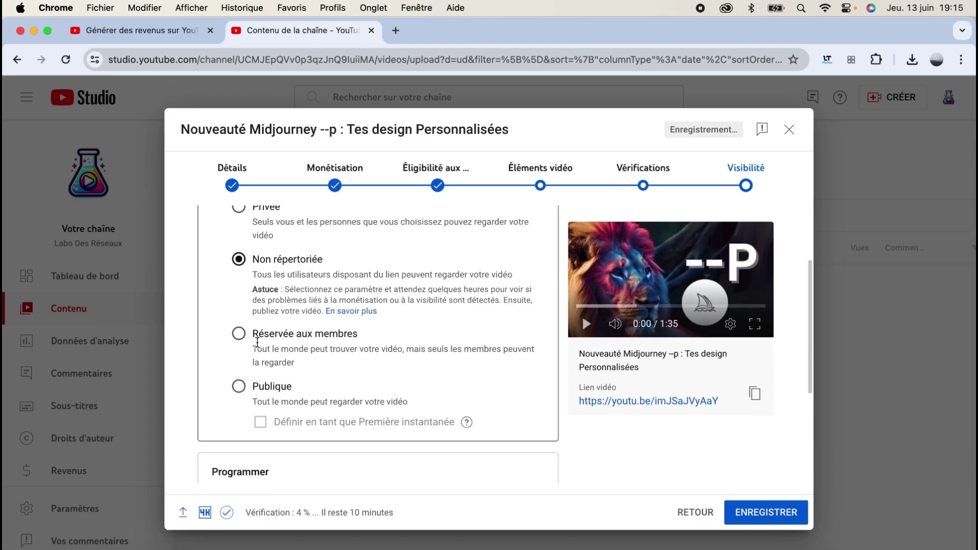
left_click(239, 334)
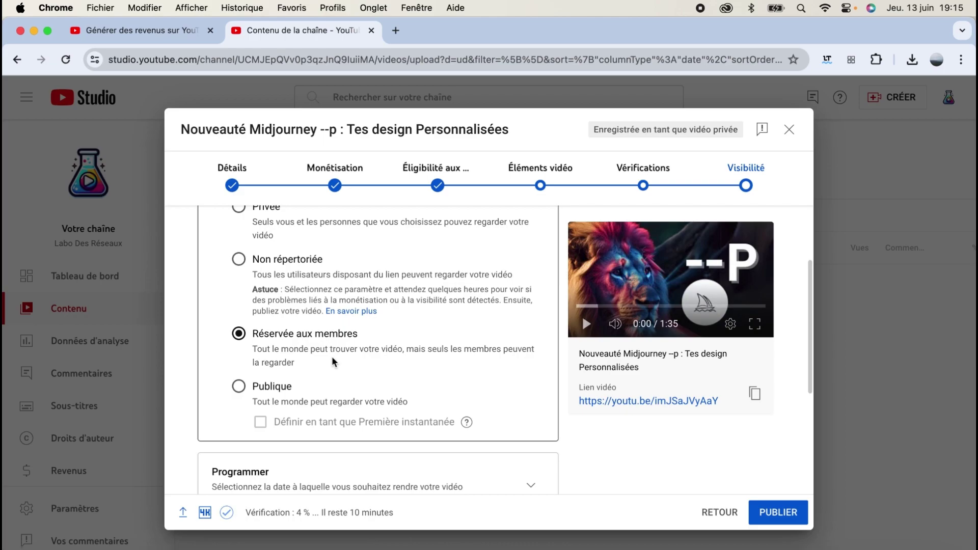
left_click(793, 512)
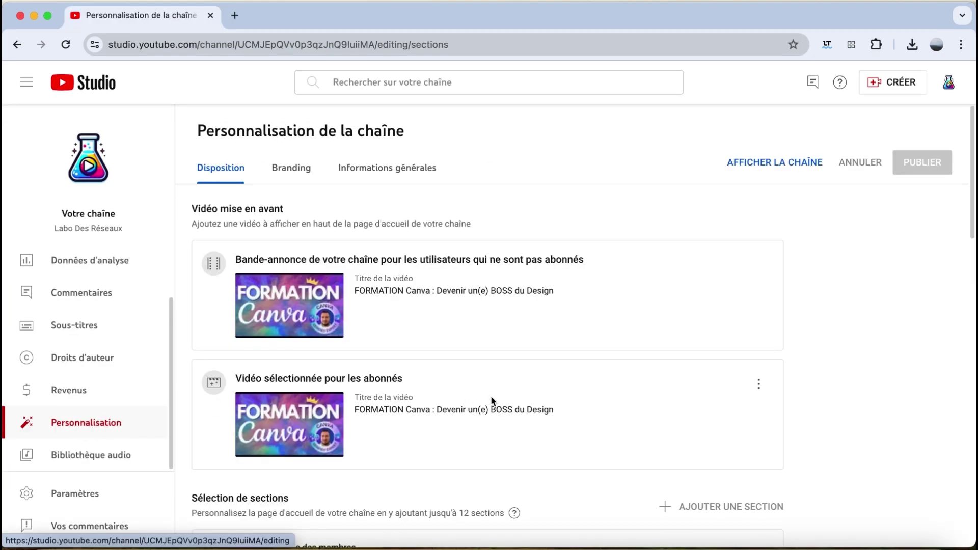
Add a Vidéos réservées aux membres section to the channel home page, move it just below Pour vous, and publish the layout
scroll(339, 326, "down", 5)
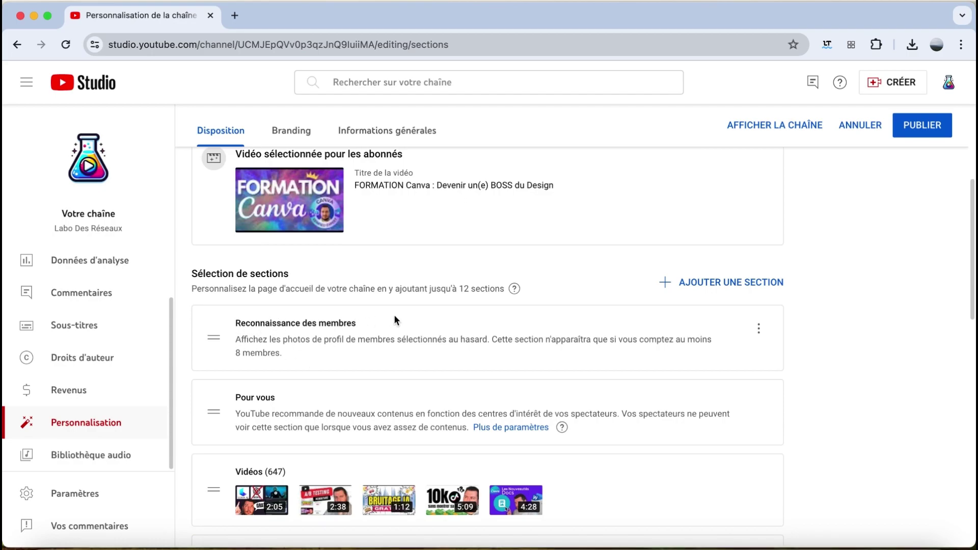
left_click(725, 283)
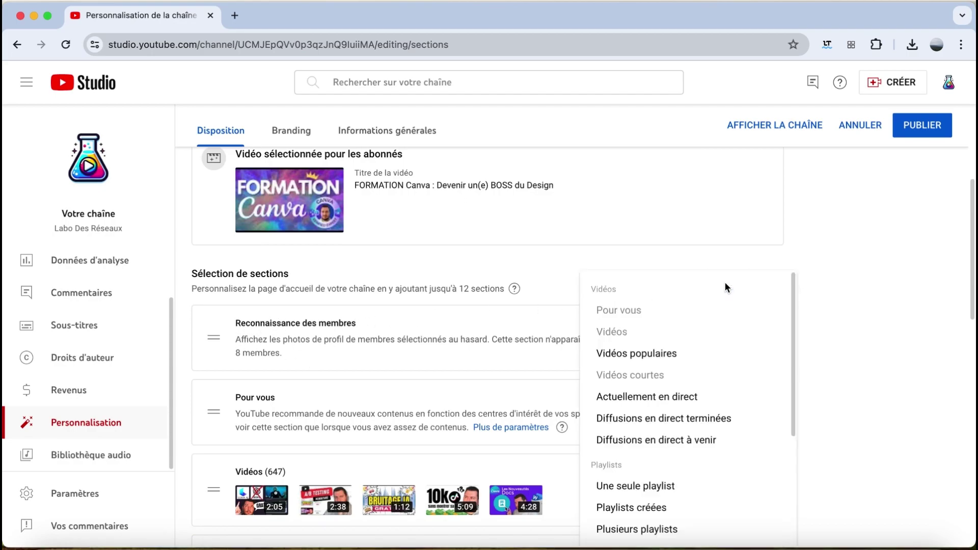
scroll(685, 477, "down", 15)
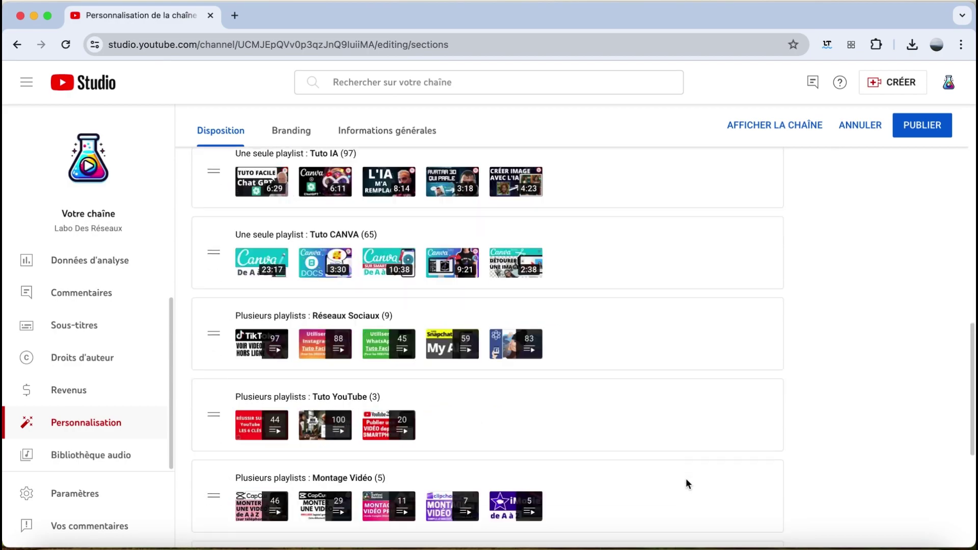
left_click_drag(213, 447, 224, 184)
scroll(326, 451, "up", 5)
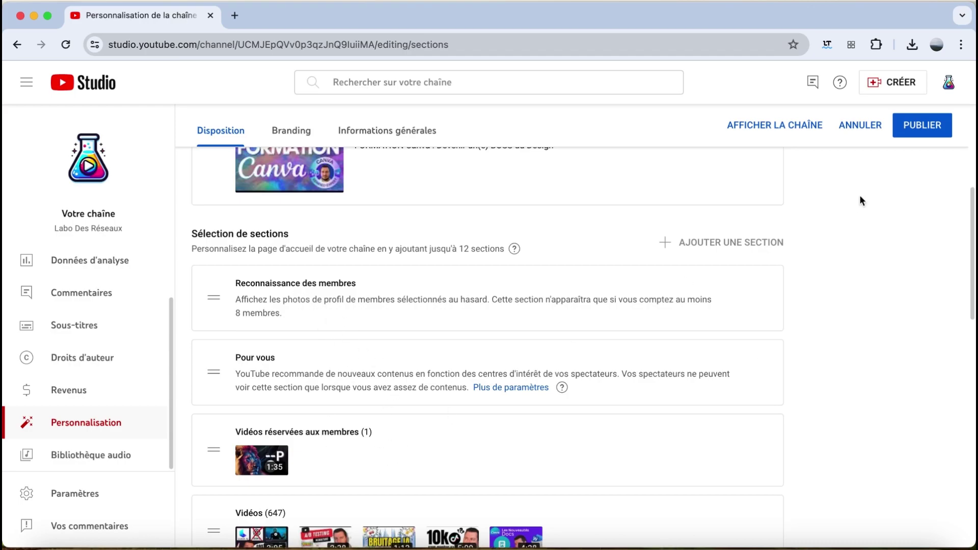
left_click(923, 127)
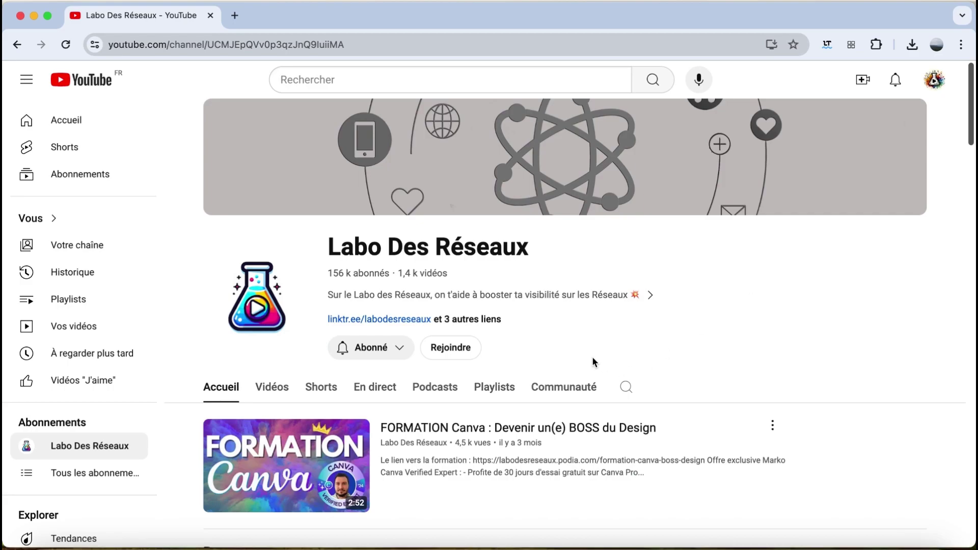
Review the Le Labo VIP join offer and its benefits as a viewer, open its checkout, and close it without buying
left_click(451, 348)
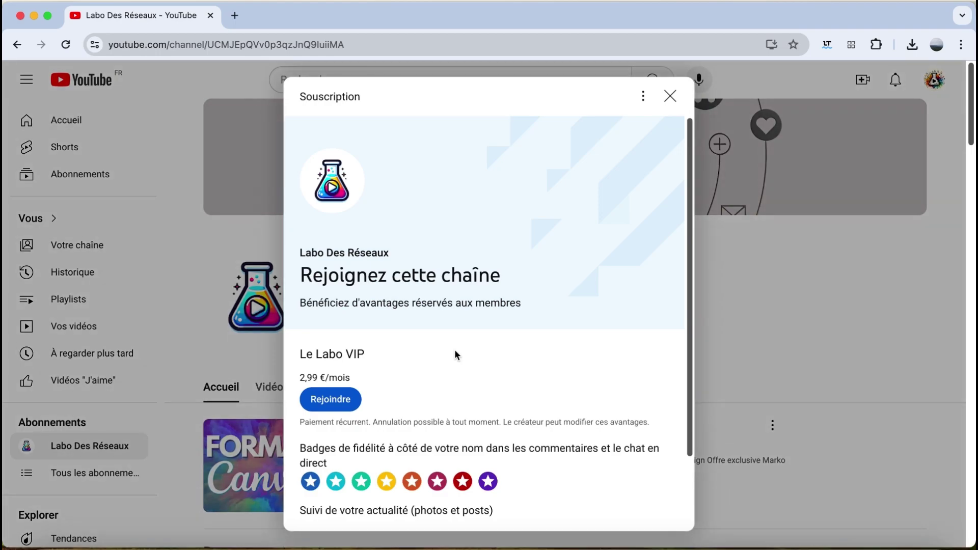
scroll(506, 414, "down", 5)
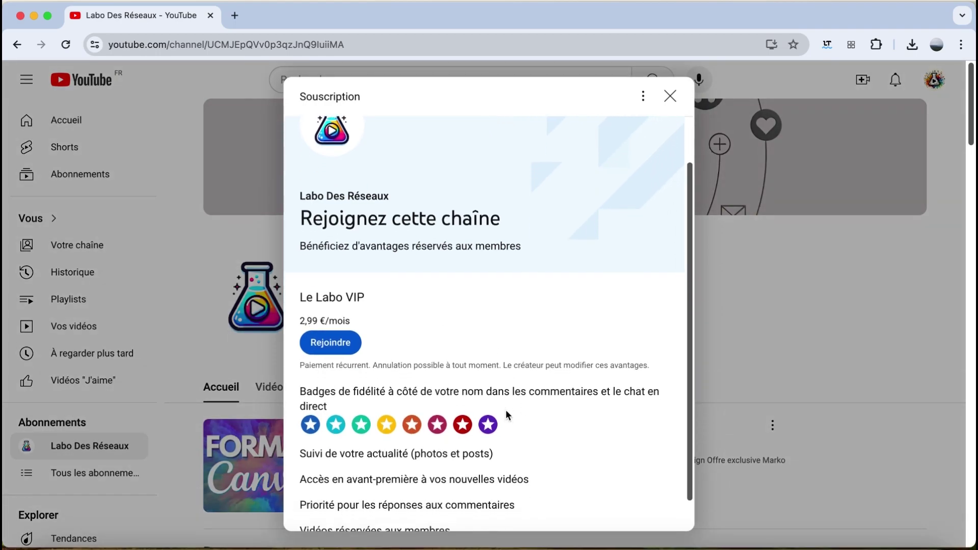
scroll(506, 414, "up", 5)
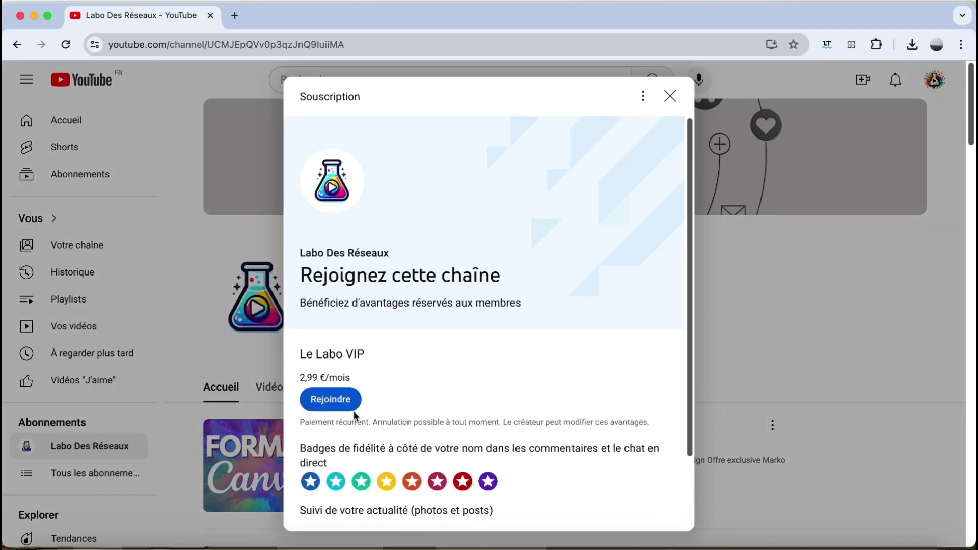
left_click(330, 400)
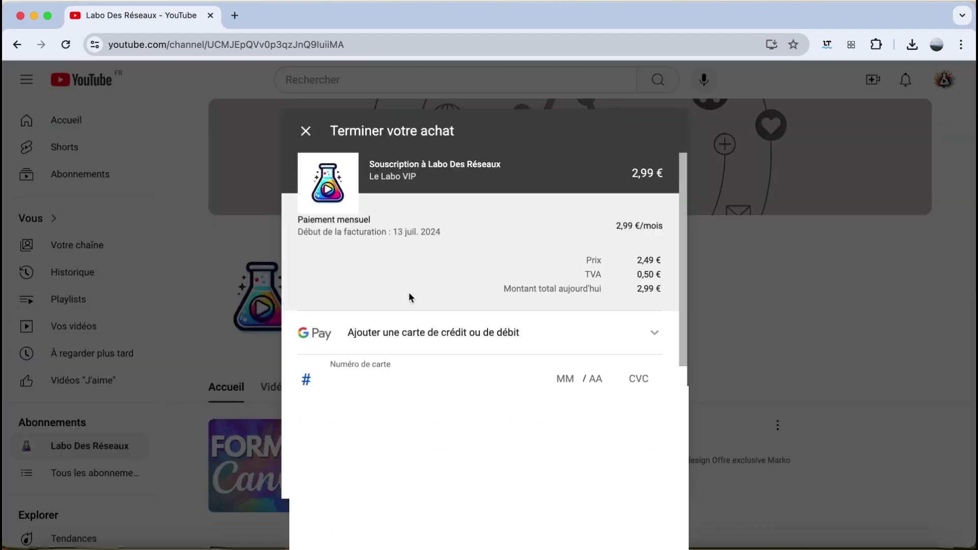
left_click(305, 131)
Return to the Souscriptions dashboard in YouTube Studio and examine its key analytics, member activity and sharing links
left_click(937, 82)
left_click(821, 209)
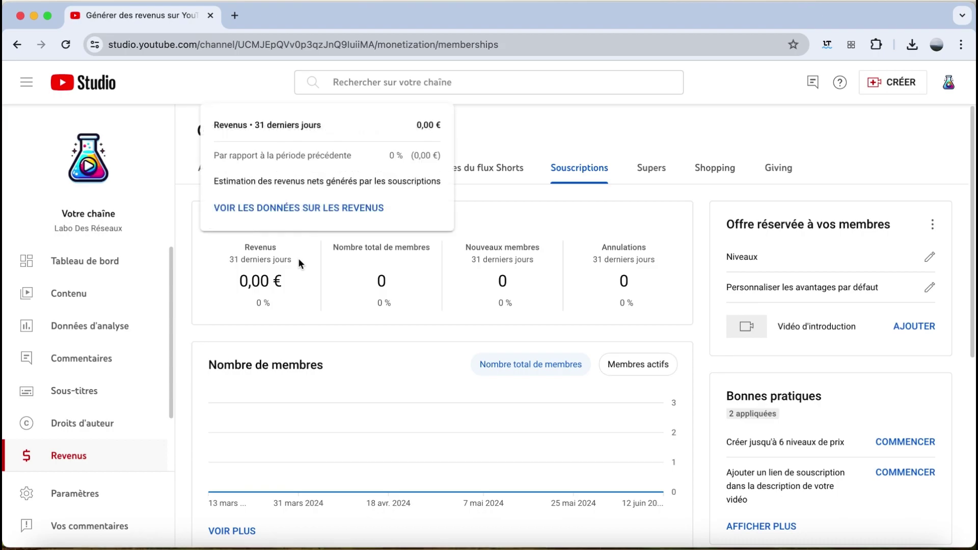
scroll(404, 387, "down", 6)
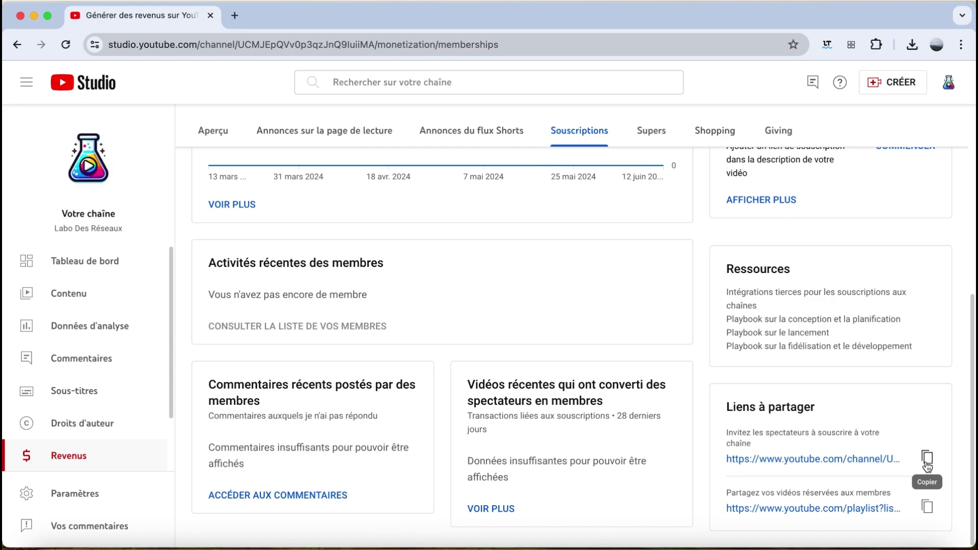
scroll(761, 203, "up", 6)
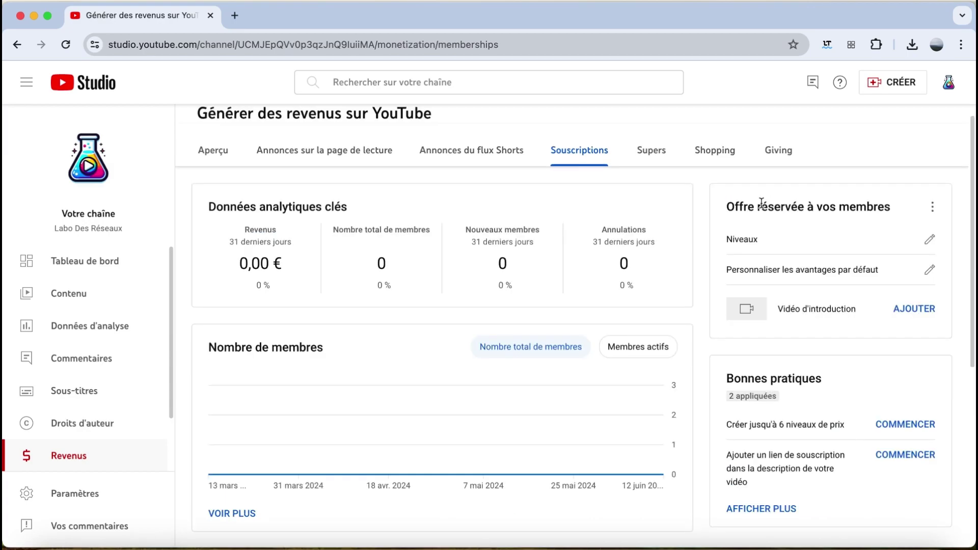
Open the membership levels, check the Le Labo VIP level and the option to add another, and close the dialog
left_click(926, 238)
scroll(225, 402, "down", 3)
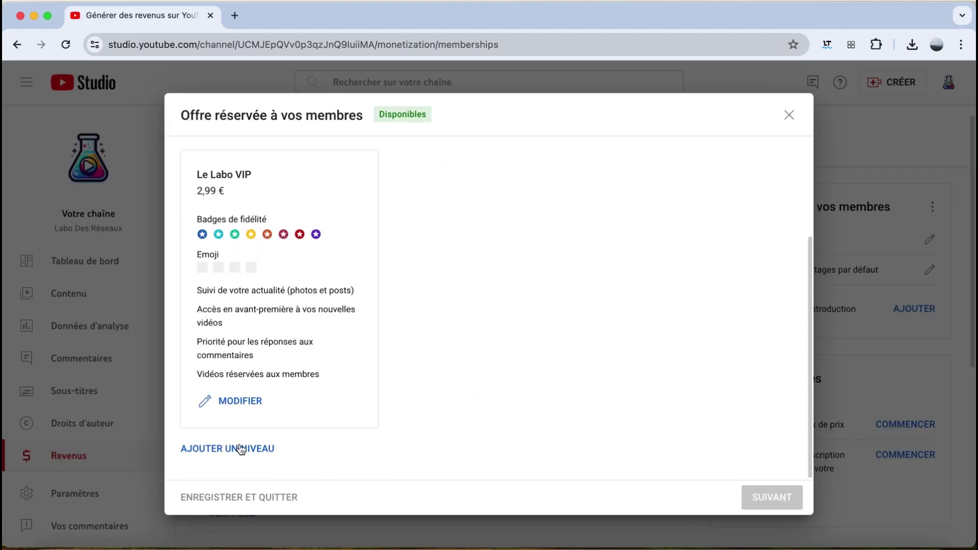
left_click(789, 115)
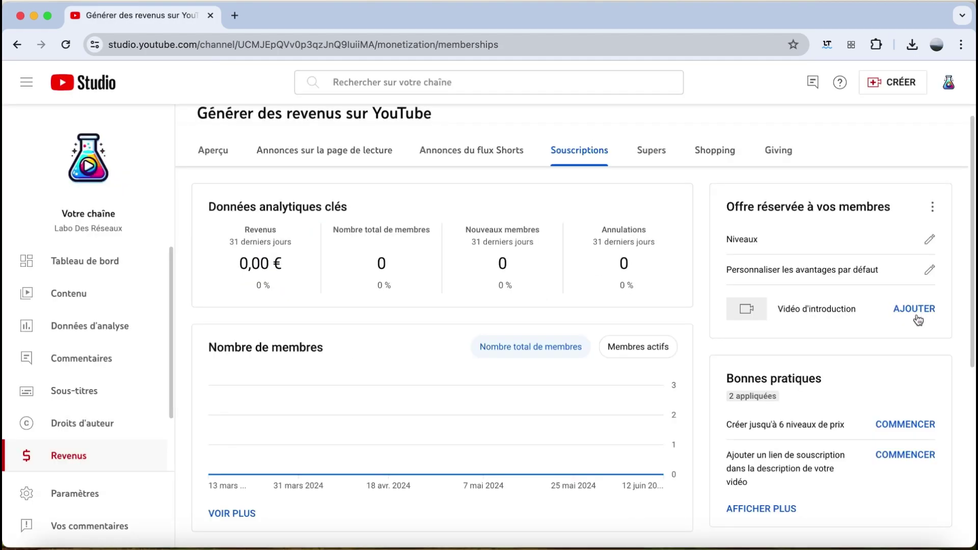
Expand the Bonnes pratiques list on the Souscriptions dashboard and read through its recommended actions
scroll(912, 353, "down", 4)
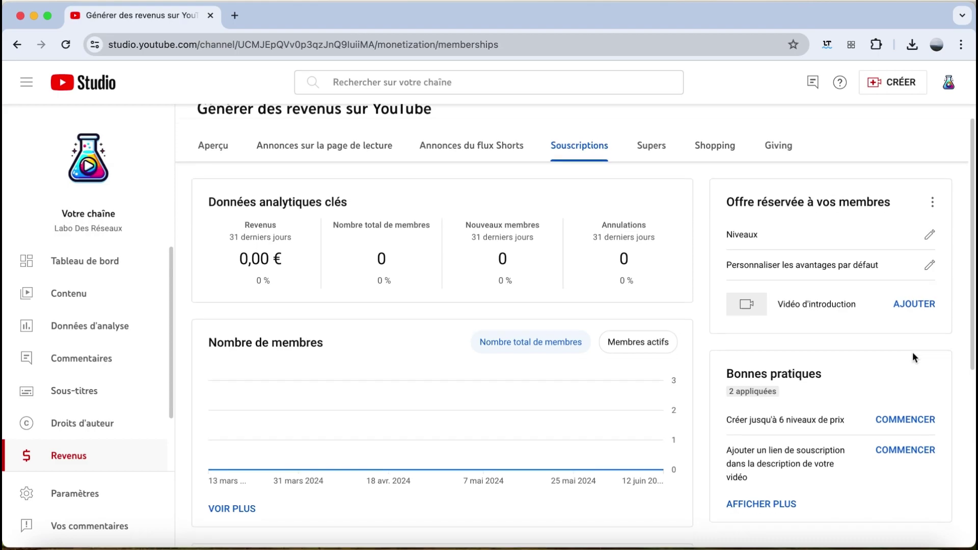
scroll(742, 509, "down", 3)
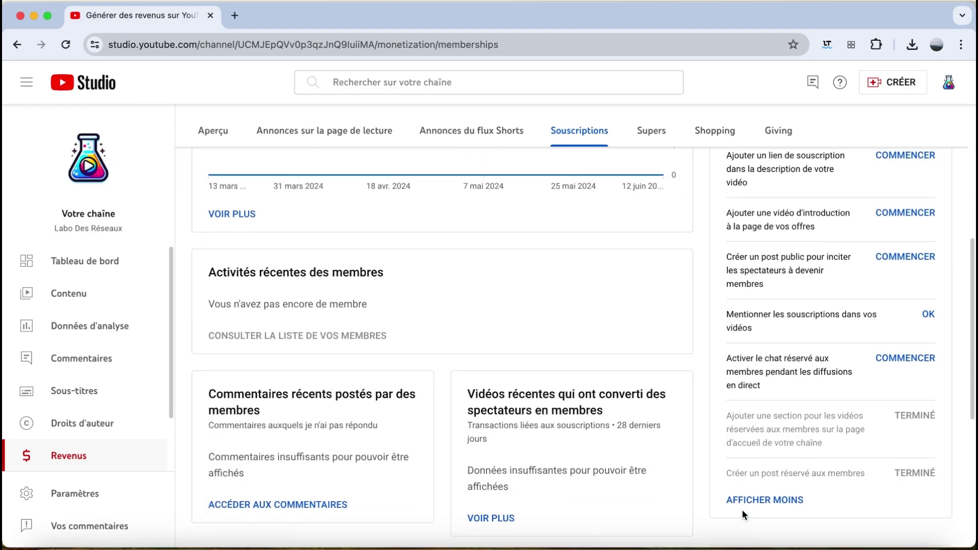
scroll(742, 509, "up", 7)
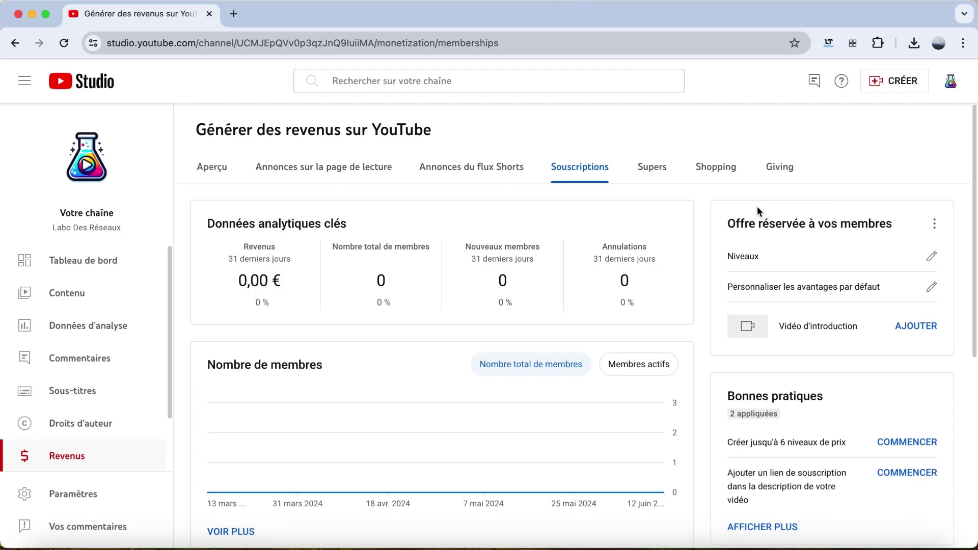
Open the deactivation request for channel memberships and accept the acknowledgement about deactivating them for all fans
left_click(935, 226)
left_click(823, 232)
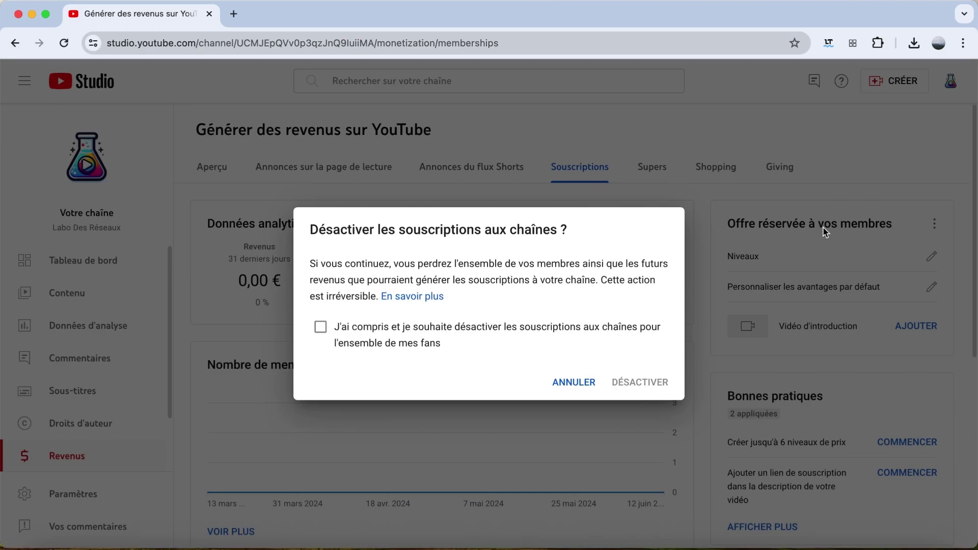
left_click(321, 327)
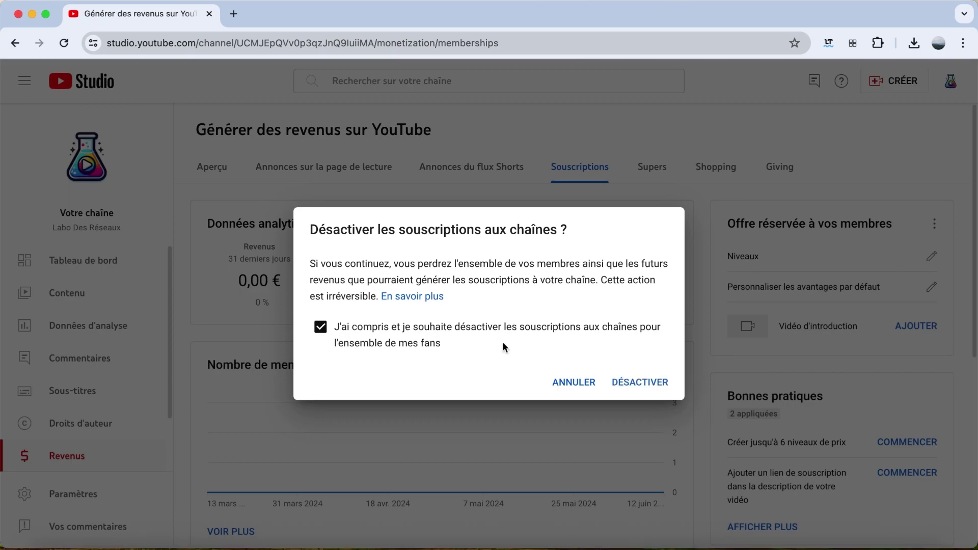